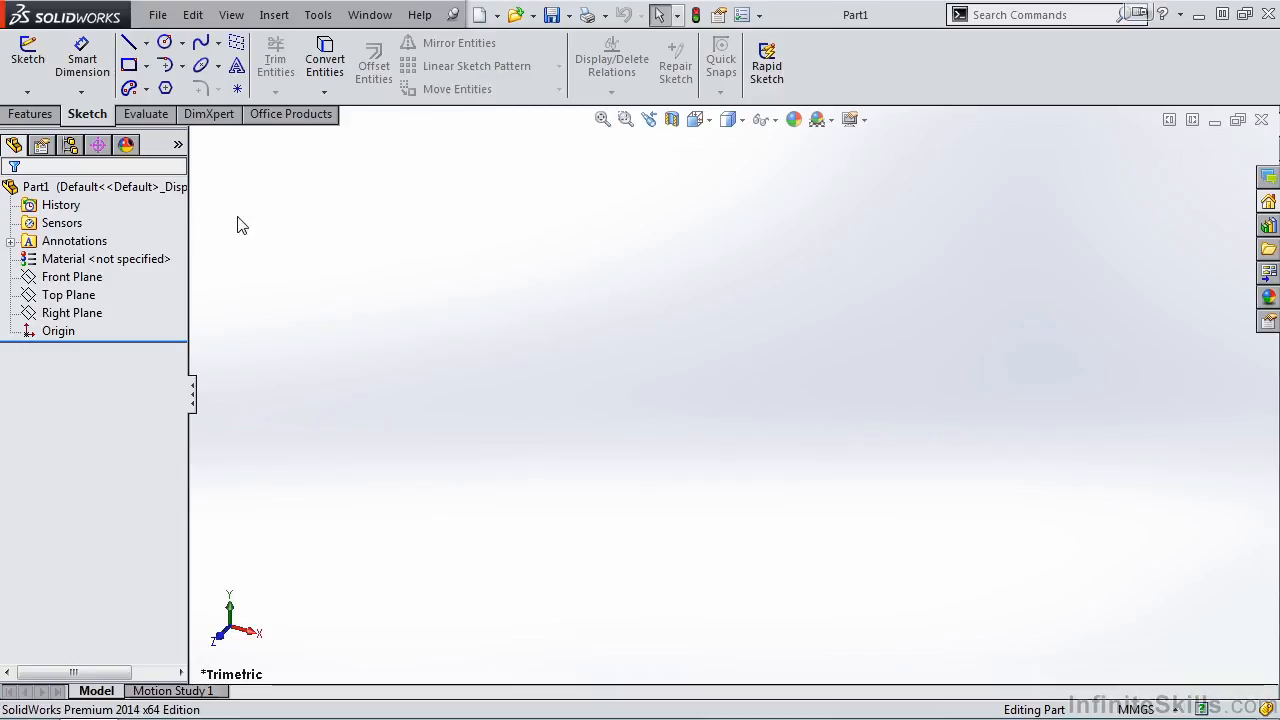
Start a sketch on the Front Plane and draw a circle centred on the origin.
{"action": "left_click", "coordinate": [36, 76]}
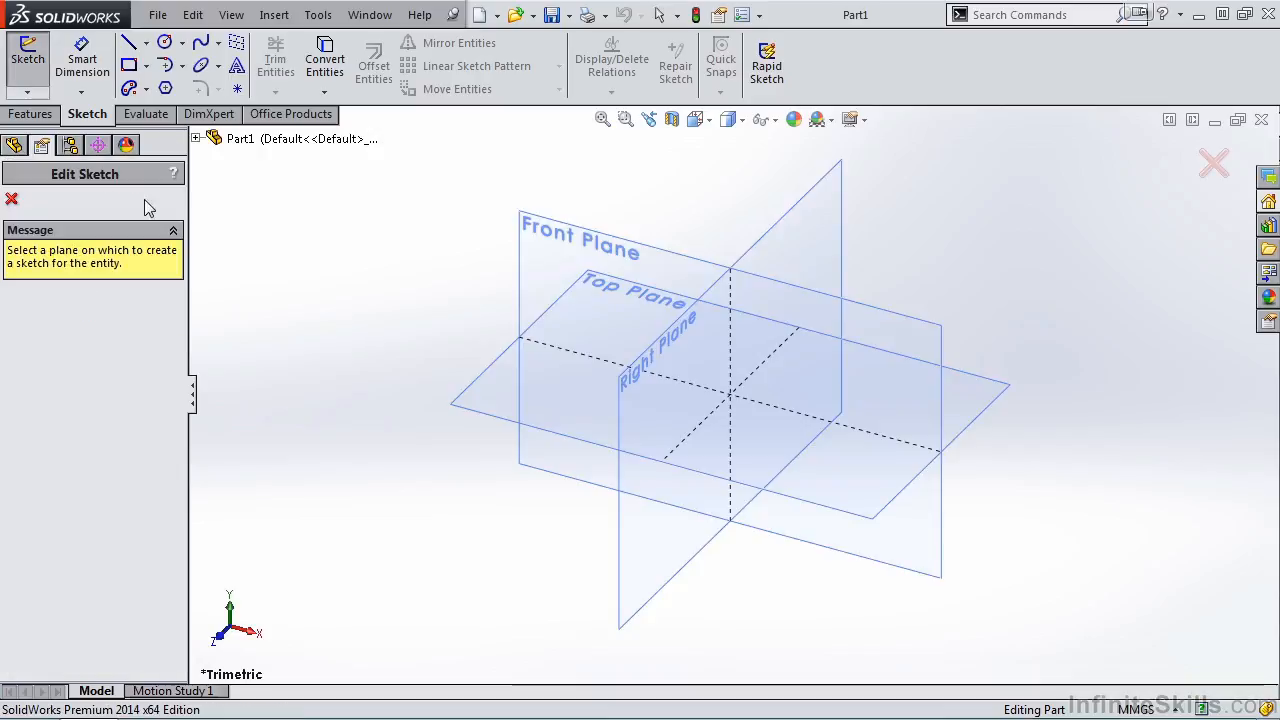
{"action": "left_click", "coordinate": [535, 245]}
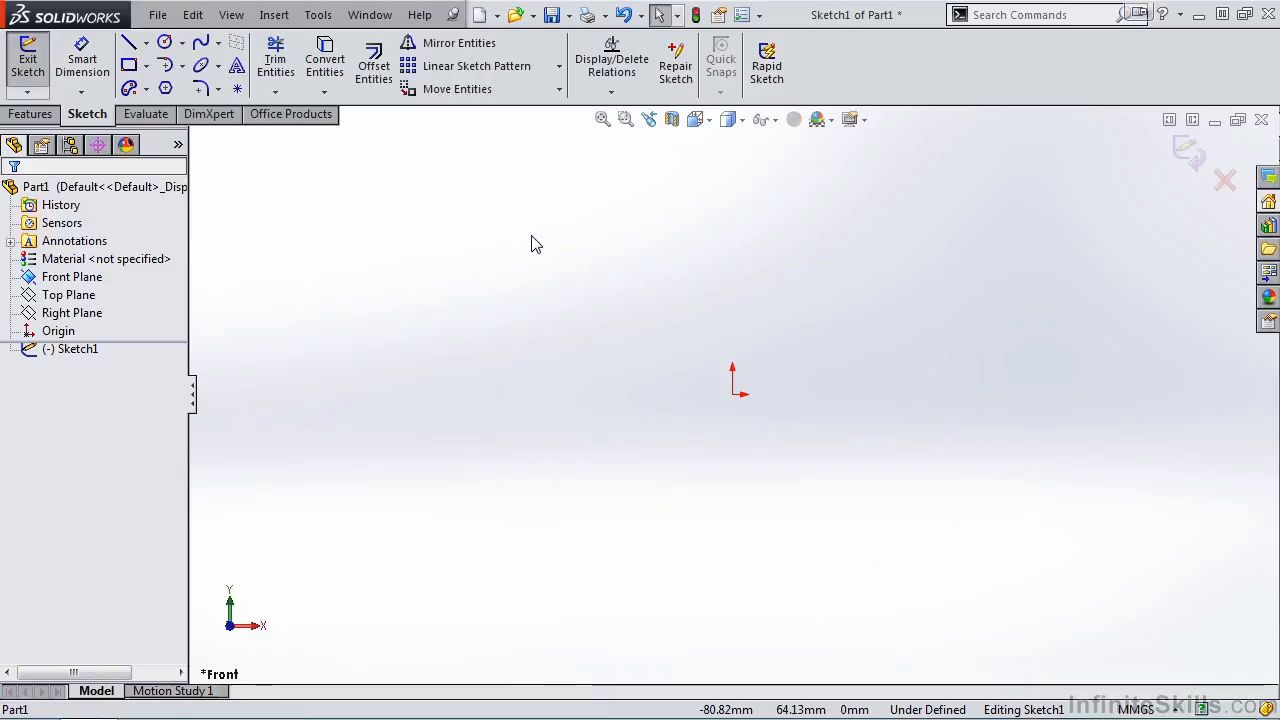
{"action": "left_click", "coordinate": [164, 42]}
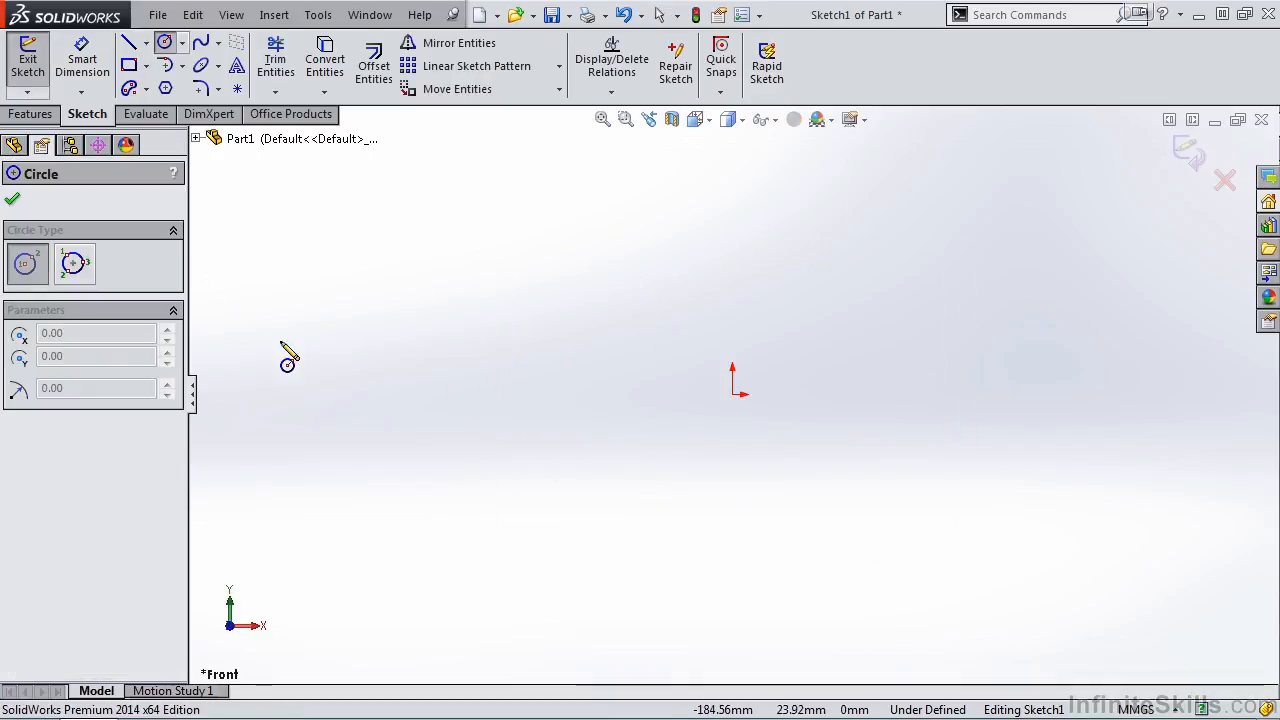
{"action": "left_click_drag", "start_coordinate": [733, 395], "coordinate": [753, 394]}
{"action": "key", "text": "Escape"}
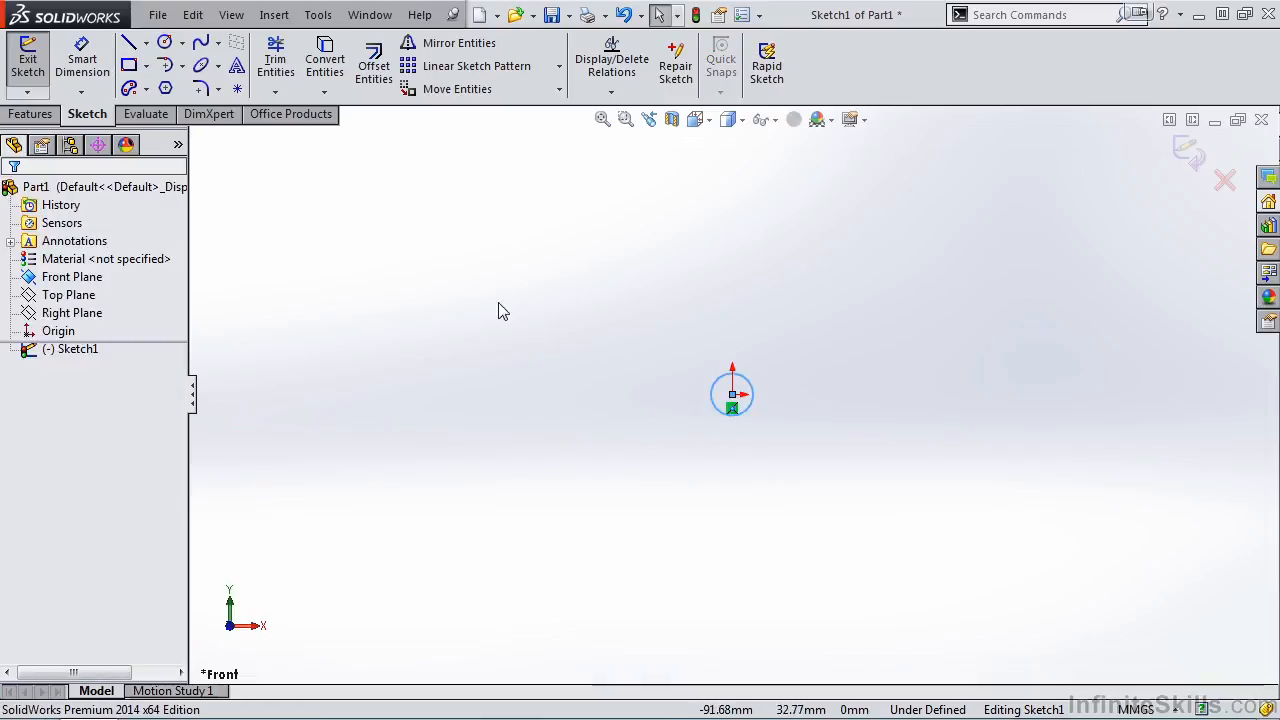
Set up a linear sketch pattern of the circle along the X-axis with 6 instances at 30 mm spacing, and dimension the X spacing.
{"action": "left_click", "coordinate": [474, 66]}
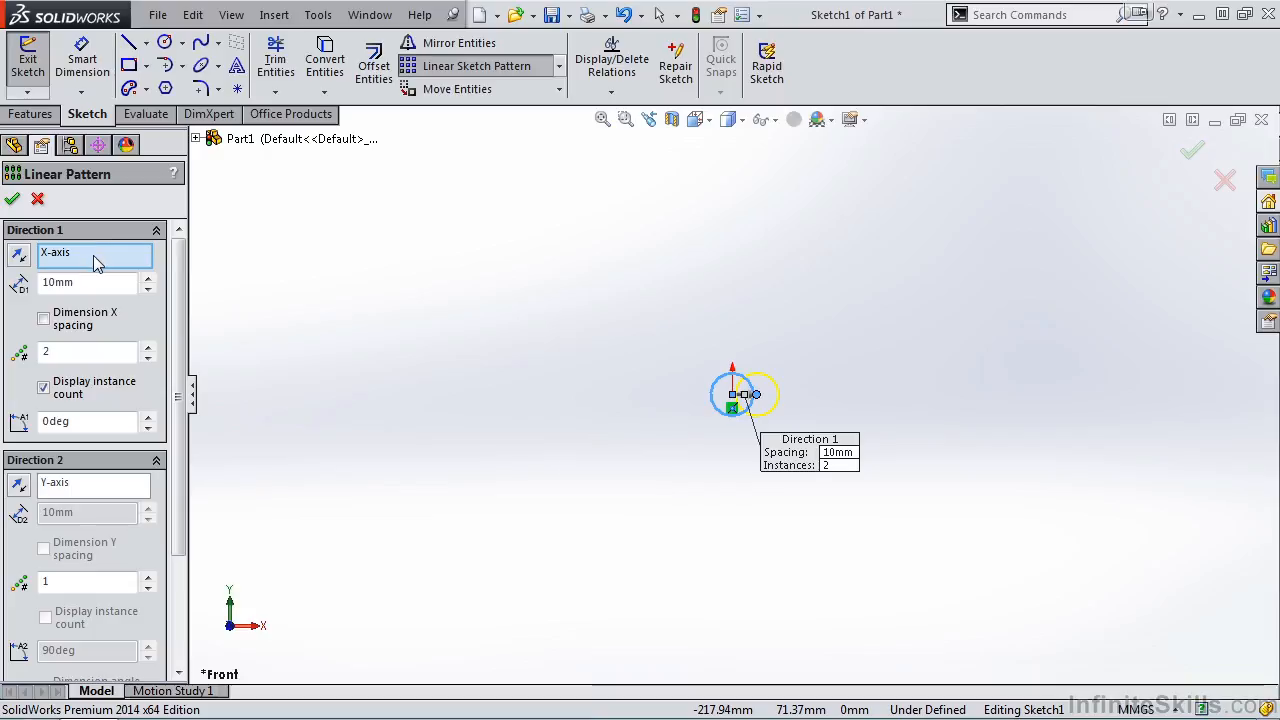
{"action": "left_click_drag", "start_coordinate": [172, 270], "coordinate": [175, 374]}
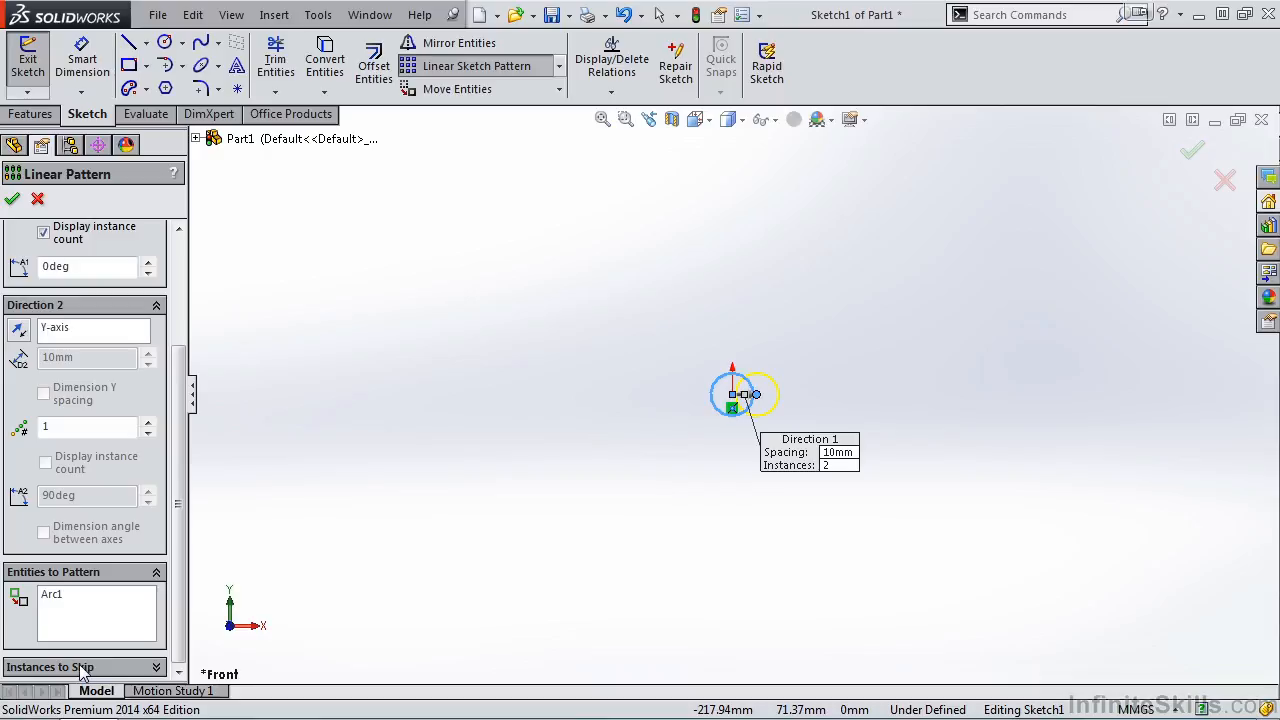
{"action": "left_click", "coordinate": [80, 622]}
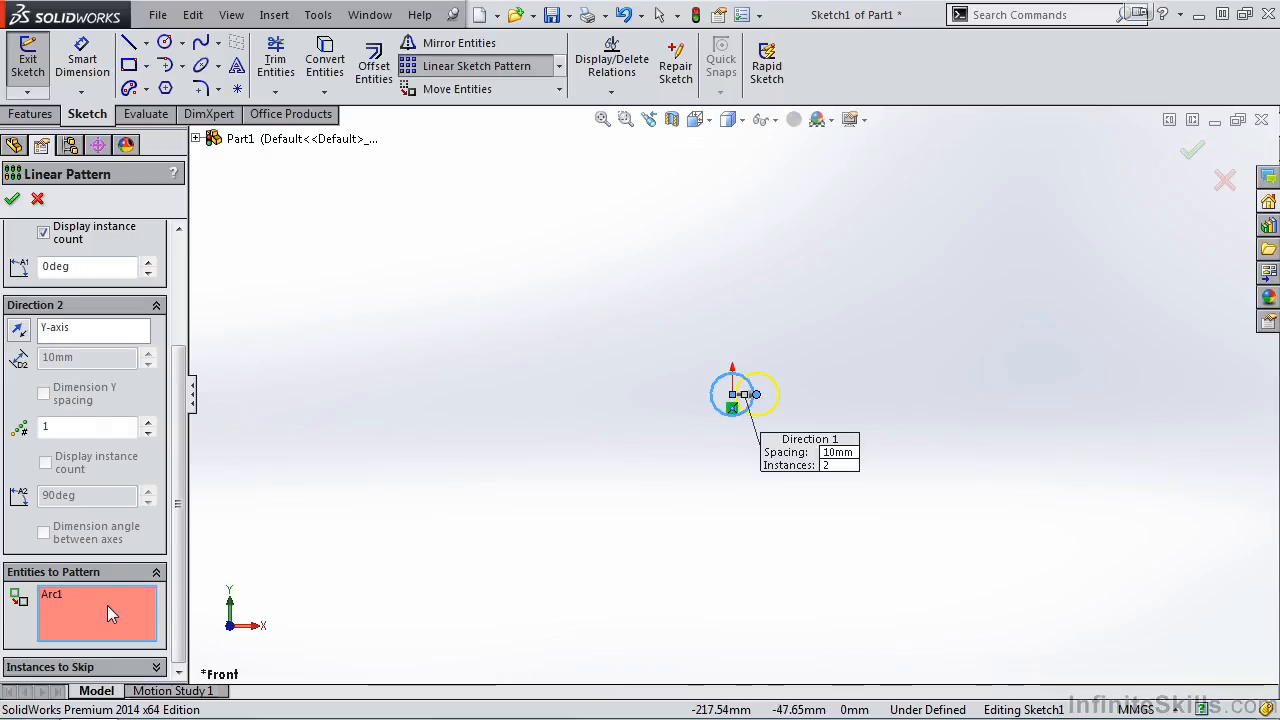
{"action": "scroll", "coordinate": [178, 565], "scroll_direction": "up", "scroll_amount": 4}
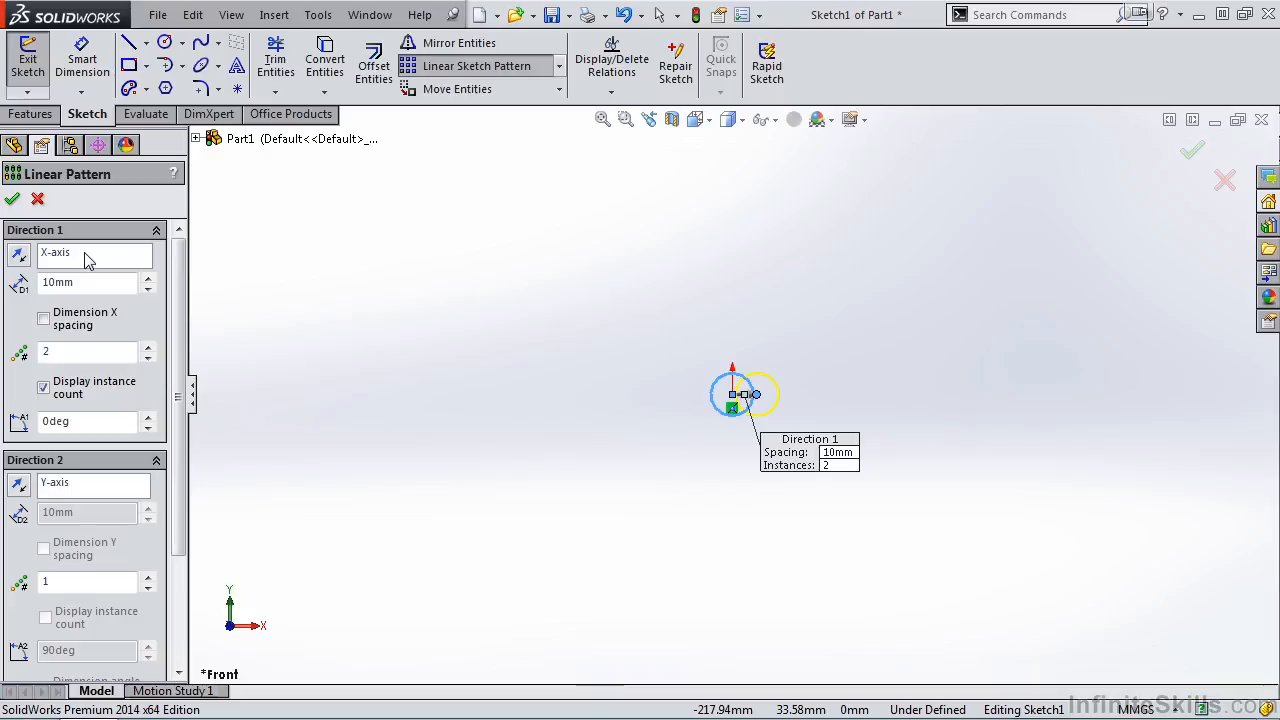
{"action": "left_click", "coordinate": [147, 347]}
{"action": "left_click", "coordinate": [147, 347]}
{"action": "left_click", "coordinate": [147, 347]}
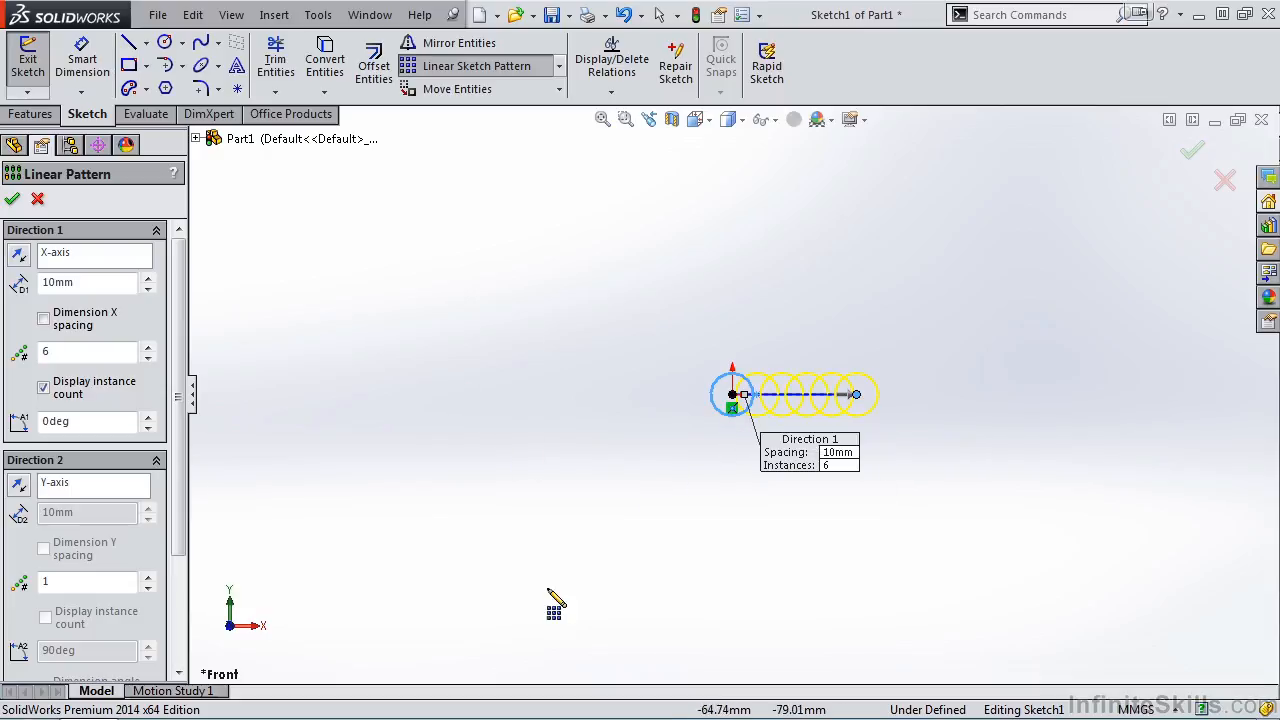
{"action": "left_click", "coordinate": [148, 279]}
{"action": "left_click", "coordinate": [148, 279]}
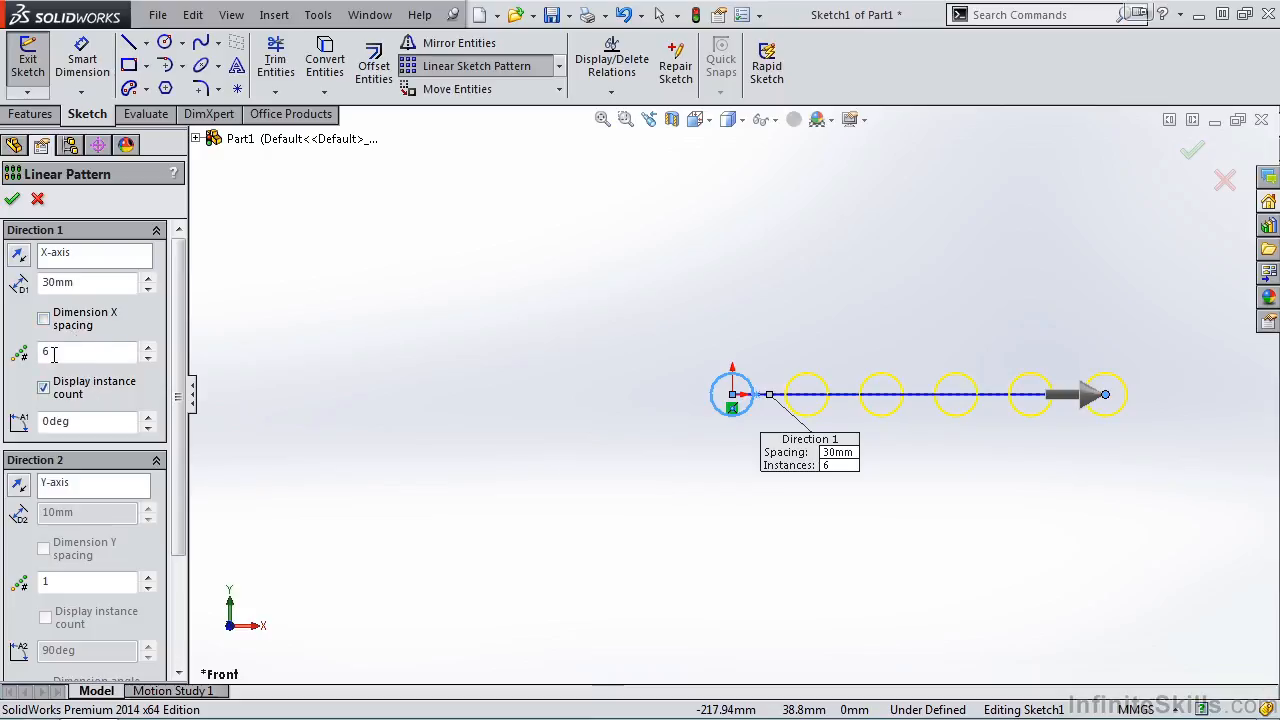
{"action": "left_click", "coordinate": [44, 320]}
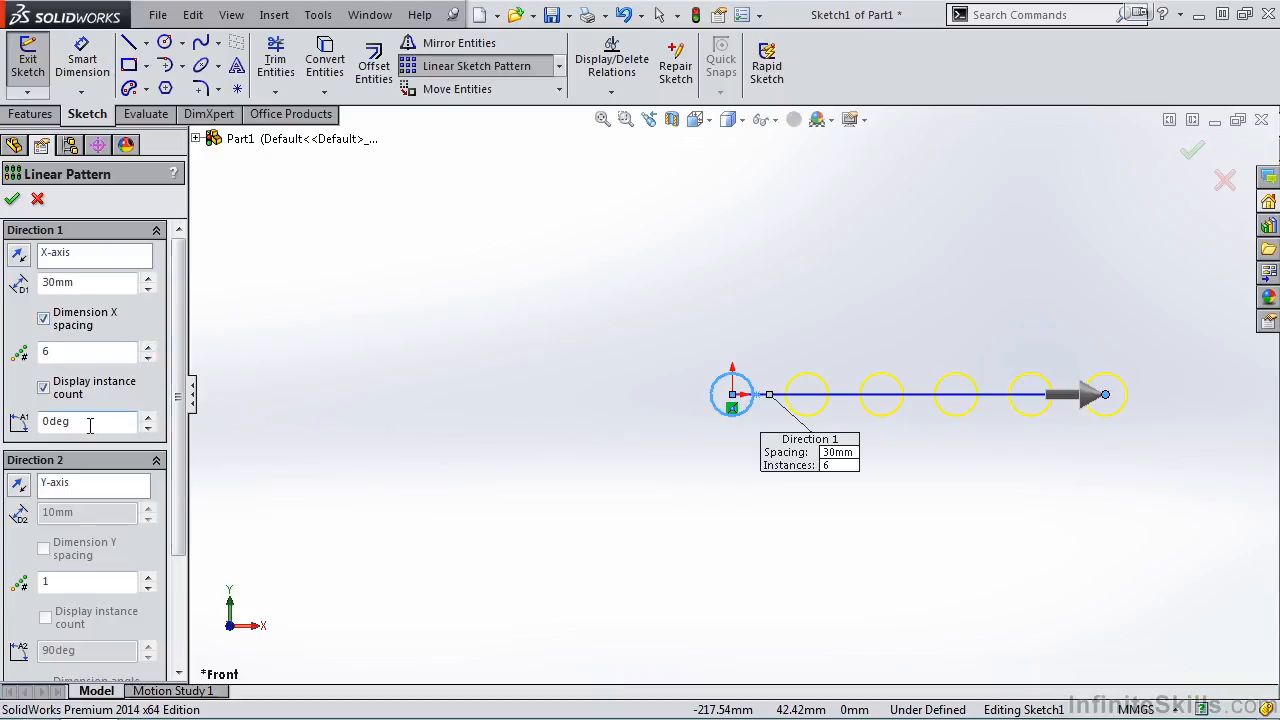
Try a 45-degree angle for the first pattern direction and set it back to 0 degrees.
{"action": "left_click_drag", "start_coordinate": [89, 425], "coordinate": [37, 421]}
{"action": "type", "text": "45"}
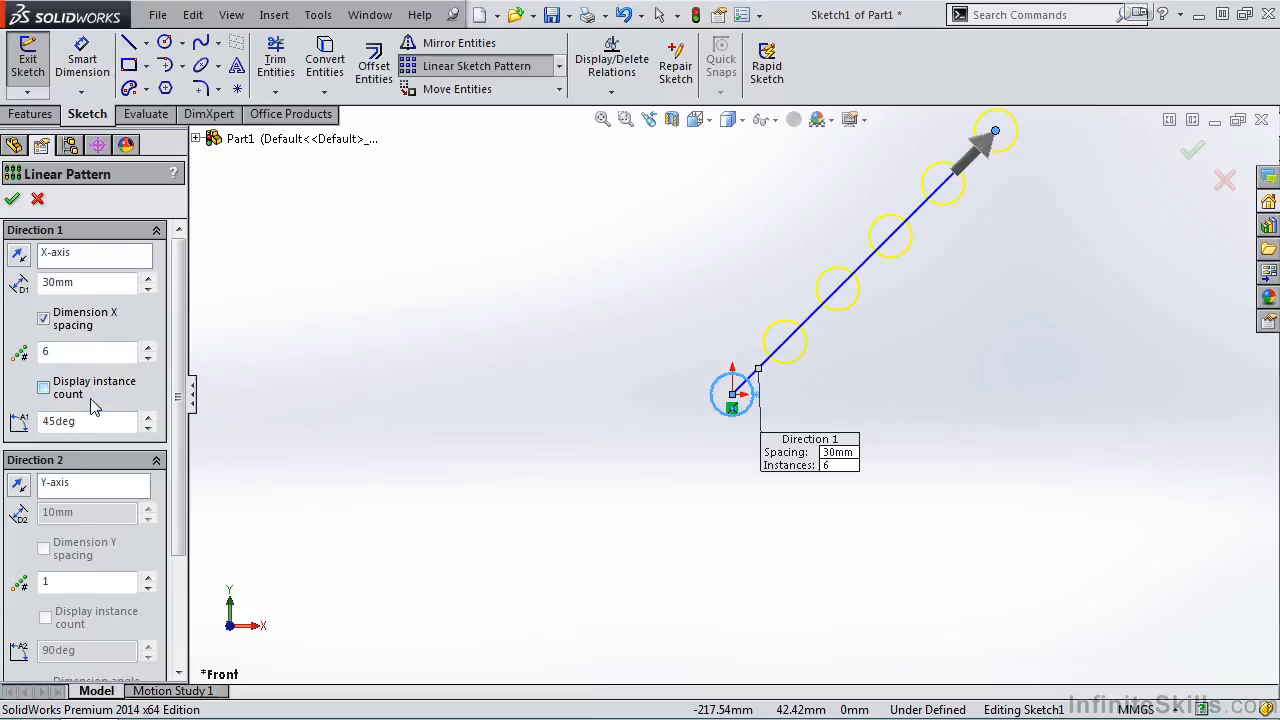
{"action": "left_click_drag", "start_coordinate": [80, 421], "coordinate": [35, 425]}
{"action": "type", "text": "0"}
Add a second pattern direction along the Y-axis with 6 instances at 30 mm spacing, dimensioning the spacing and the angle between axes.
{"action": "left_click_drag", "start_coordinate": [173, 447], "coordinate": [170, 512]}
{"action": "scroll", "coordinate": [170, 512], "scroll_direction": "down", "scroll_amount": 2}
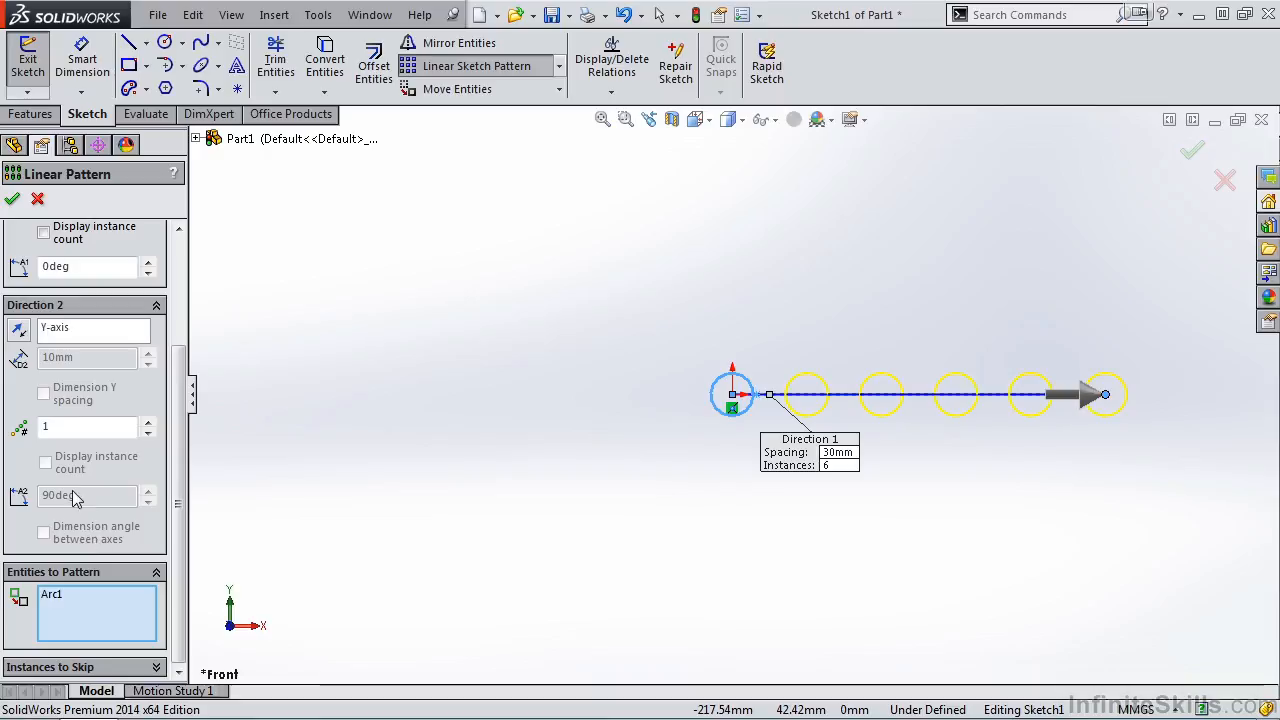
{"action": "left_click", "coordinate": [148, 423]}
{"action": "left_click", "coordinate": [148, 423]}
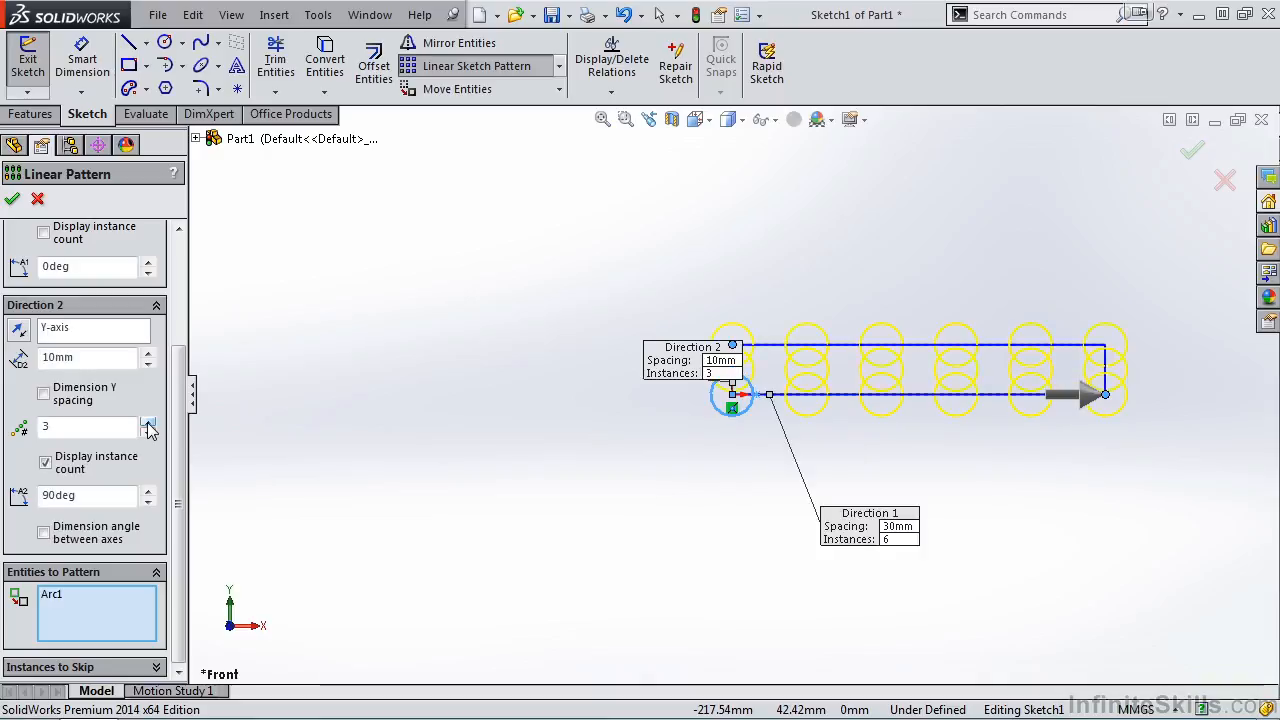
{"action": "left_click", "coordinate": [148, 423]}
{"action": "left_click", "coordinate": [148, 423]}
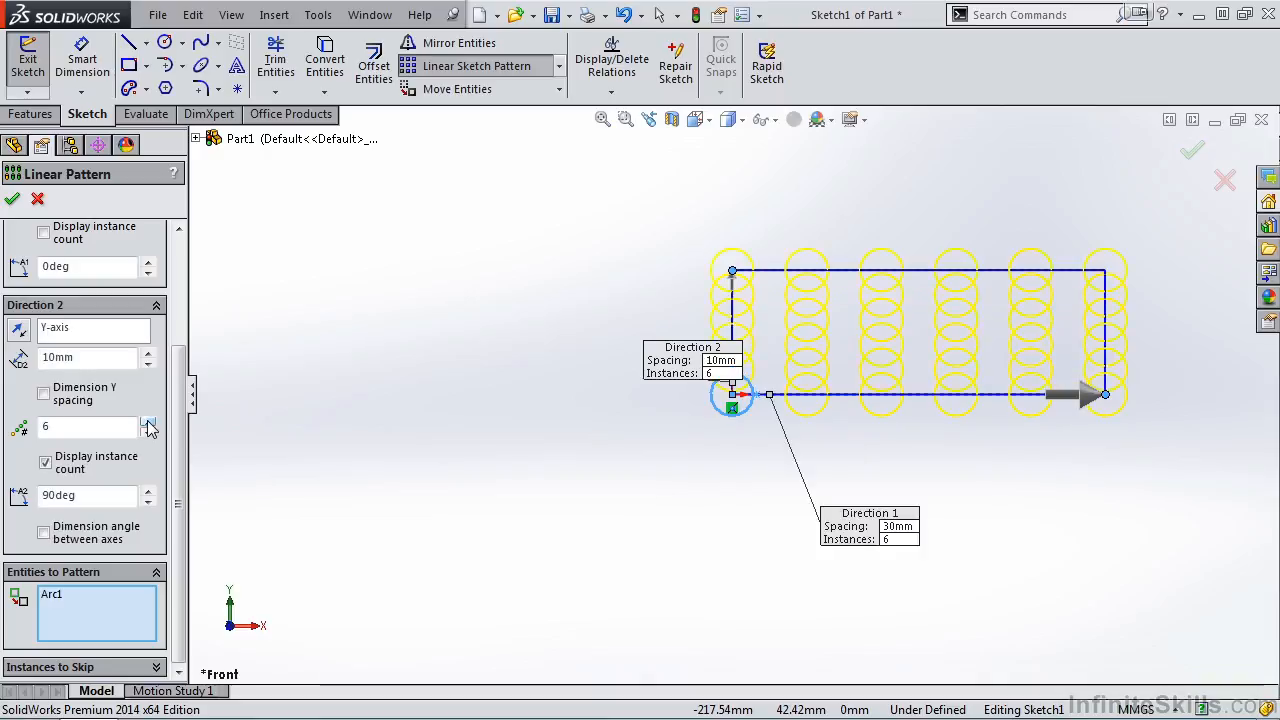
{"action": "left_click", "coordinate": [148, 353]}
{"action": "left_click", "coordinate": [148, 353]}
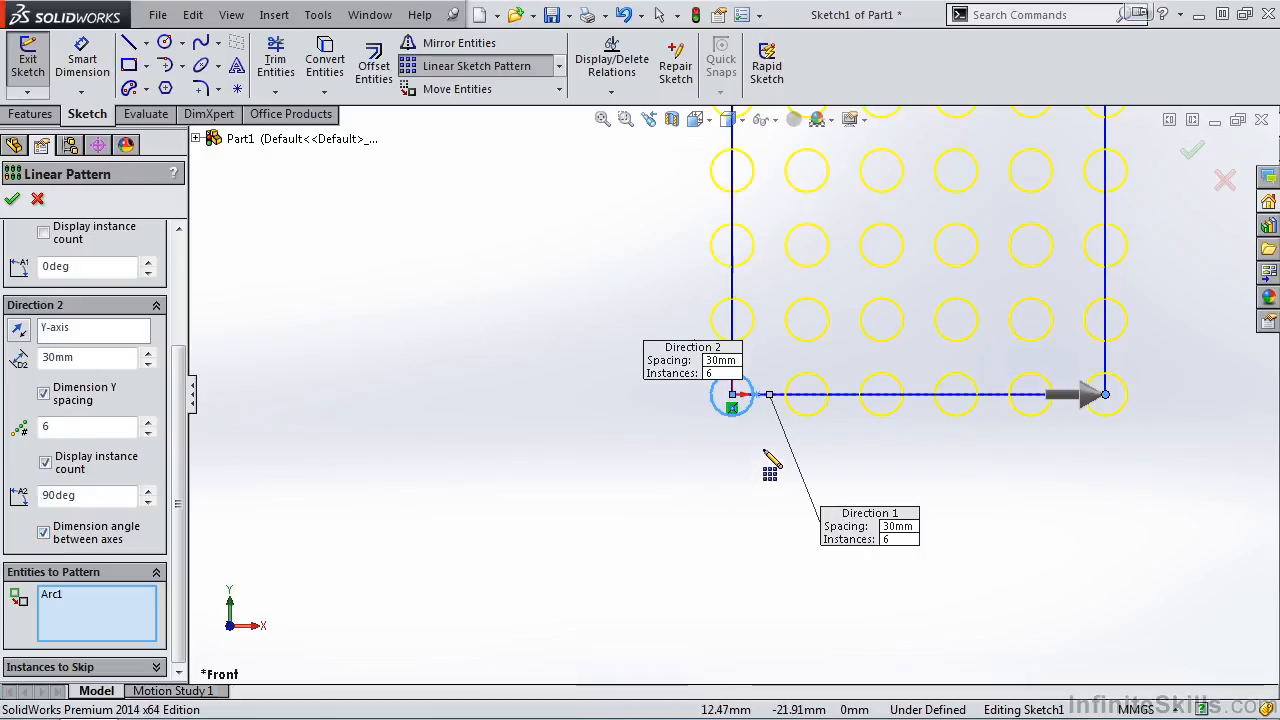
Try skipping instances (5,3) and (3,4) of the circle grid, and restore both.
{"action": "key", "text": "f"}
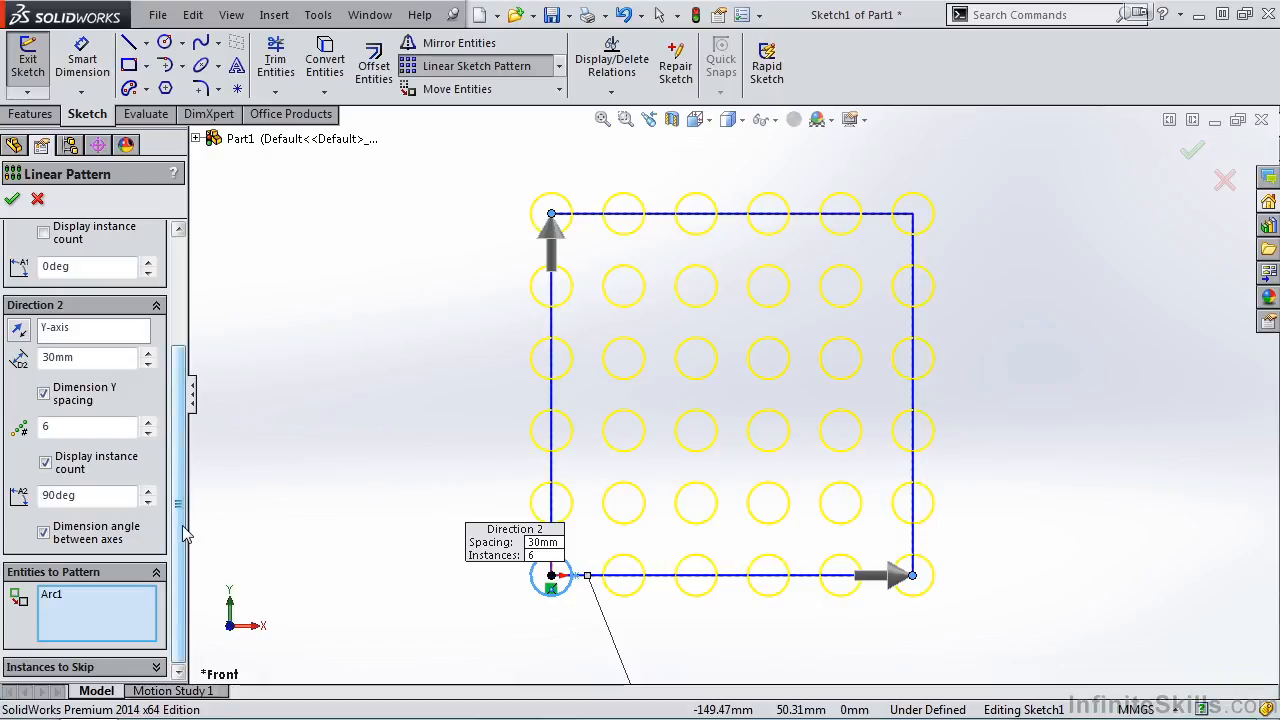
{"action": "left_click", "coordinate": [156, 668]}
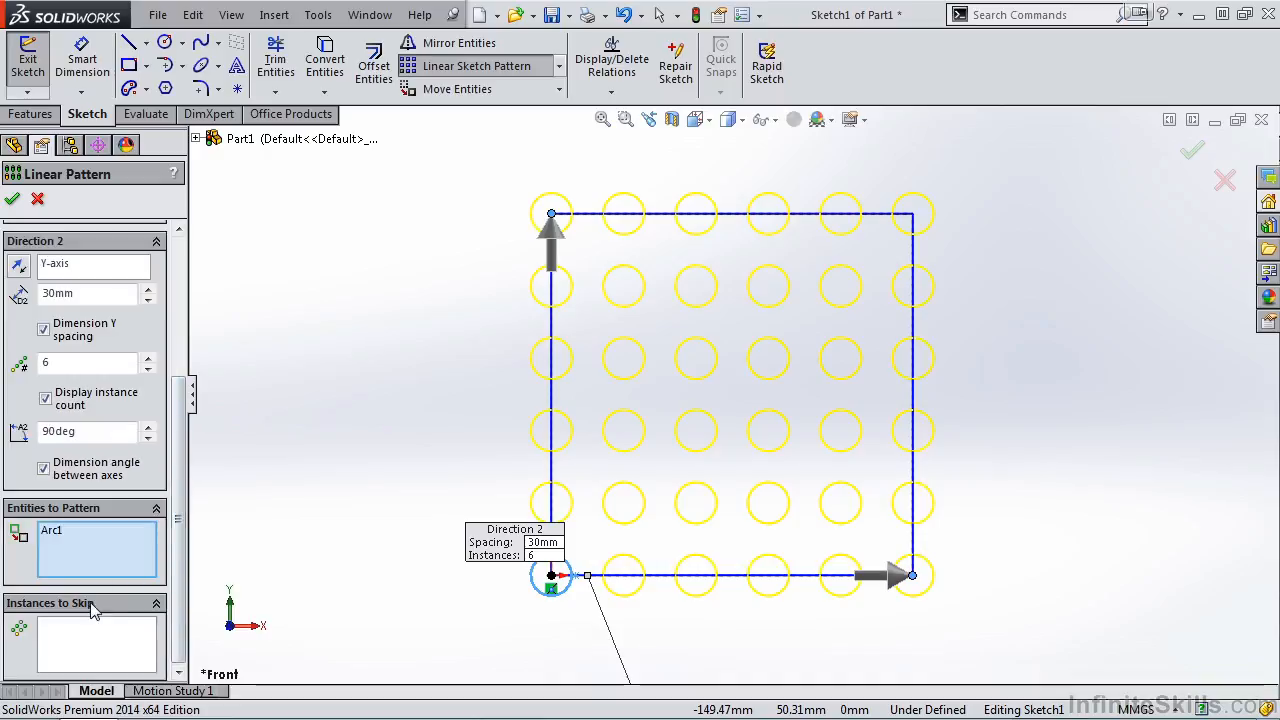
{"action": "left_click", "coordinate": [104, 644]}
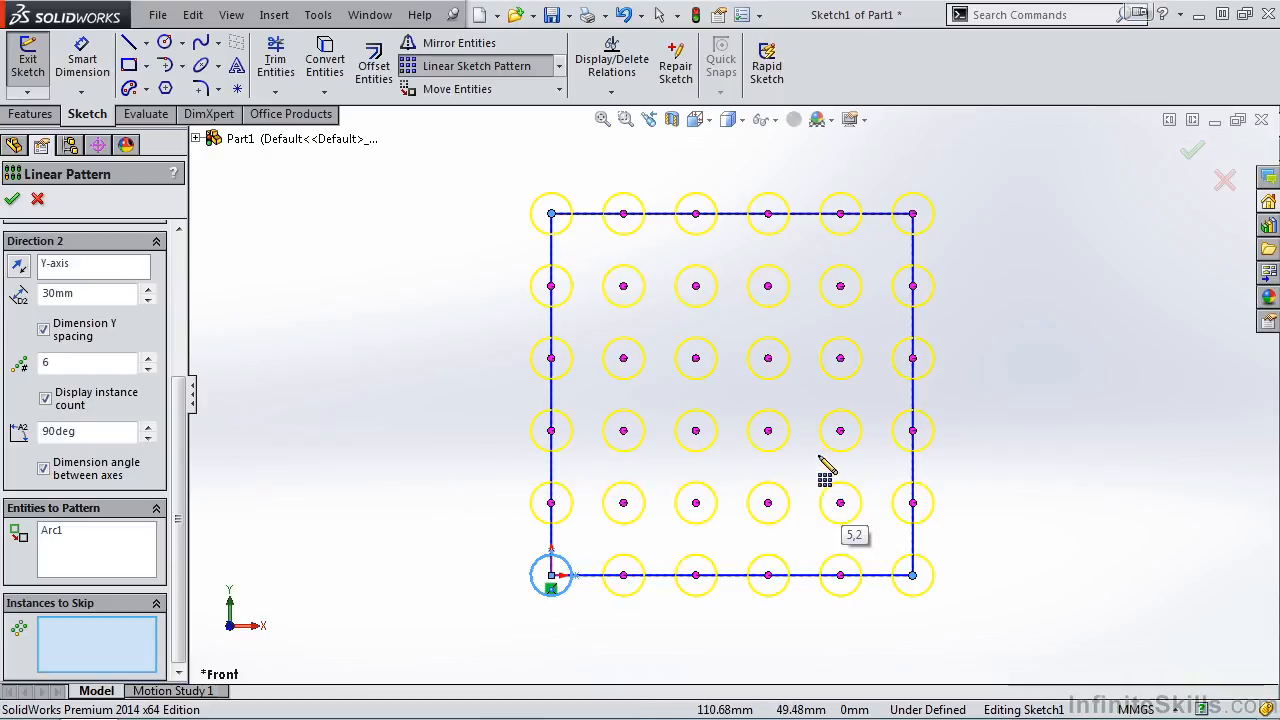
{"action": "left_click", "coordinate": [842, 437]}
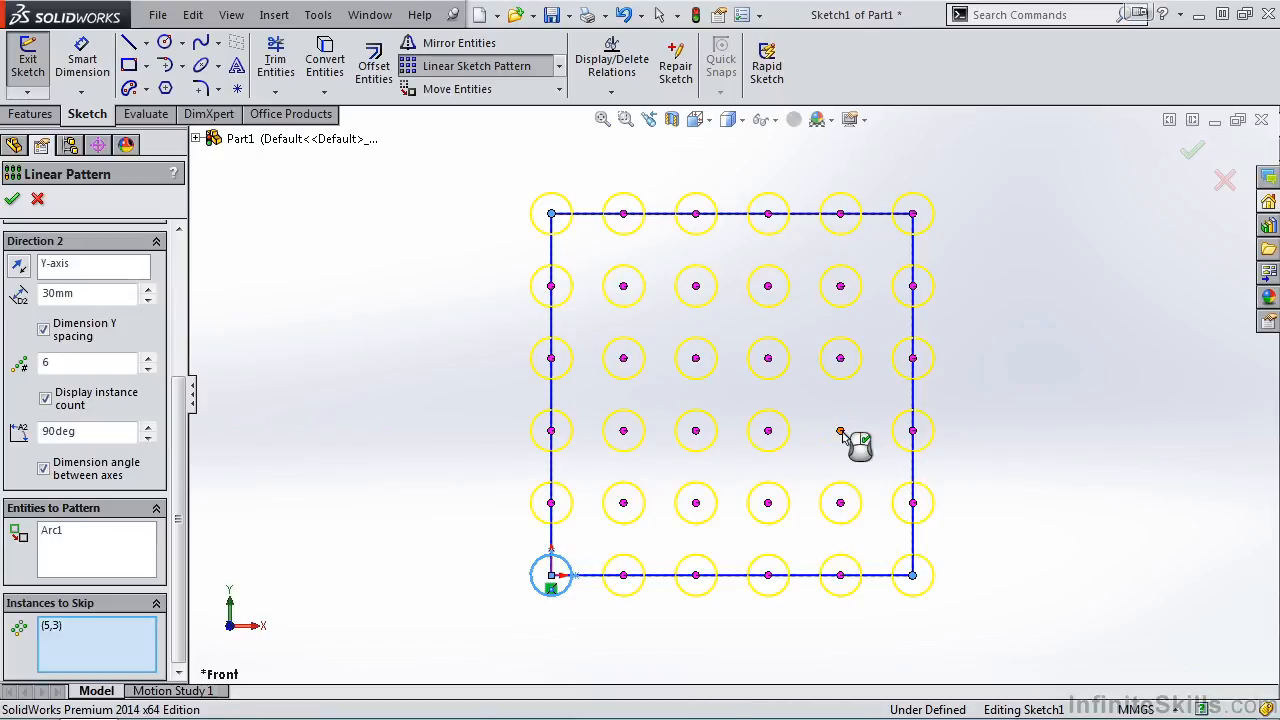
{"action": "left_click", "coordinate": [698, 369]}
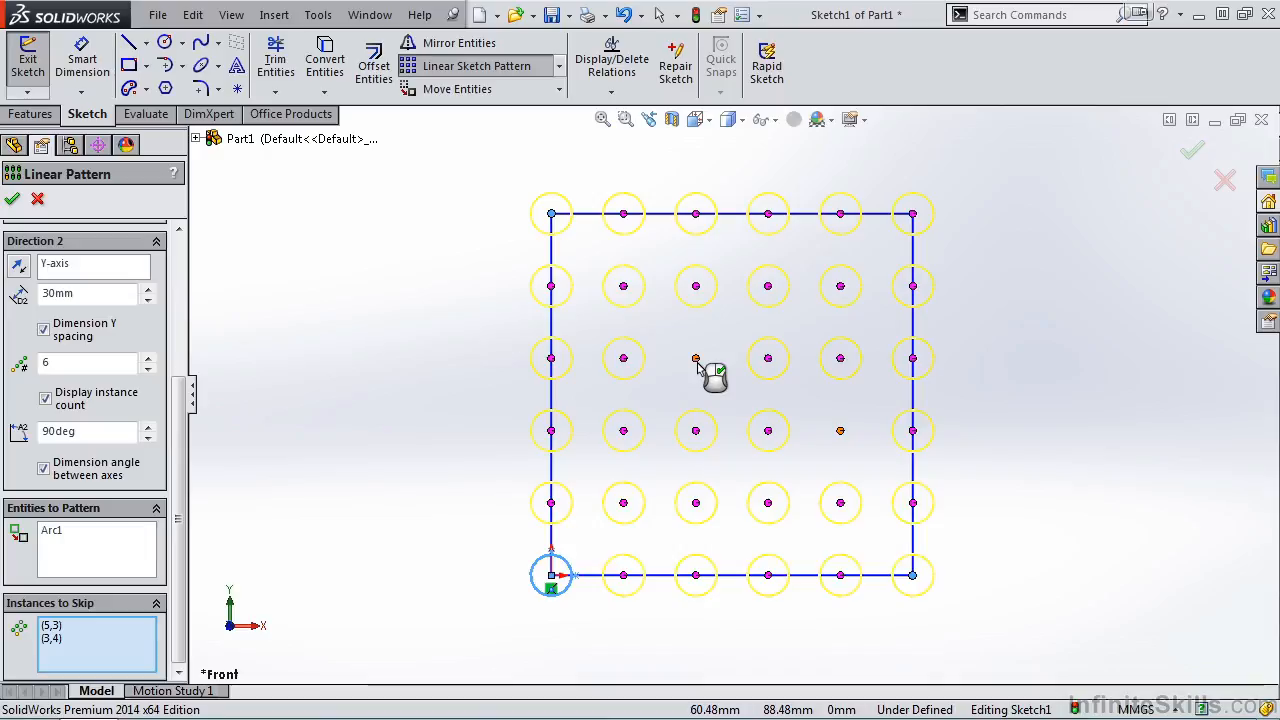
{"action": "left_click", "coordinate": [697, 362]}
{"action": "left_click", "coordinate": [838, 430]}
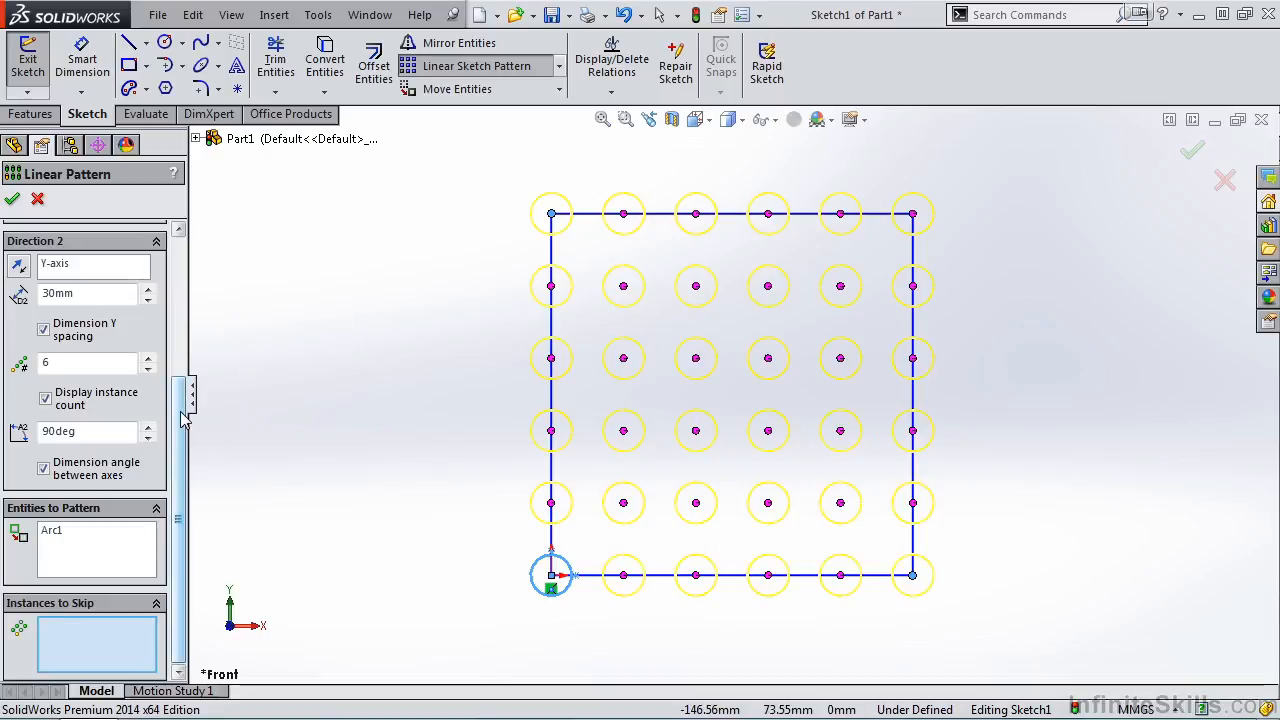
Reduce the second direction to 1 instance and accept the linear pattern as a single row of circles.
{"action": "scroll", "coordinate": [186, 415], "scroll_direction": "up", "scroll_amount": 3}
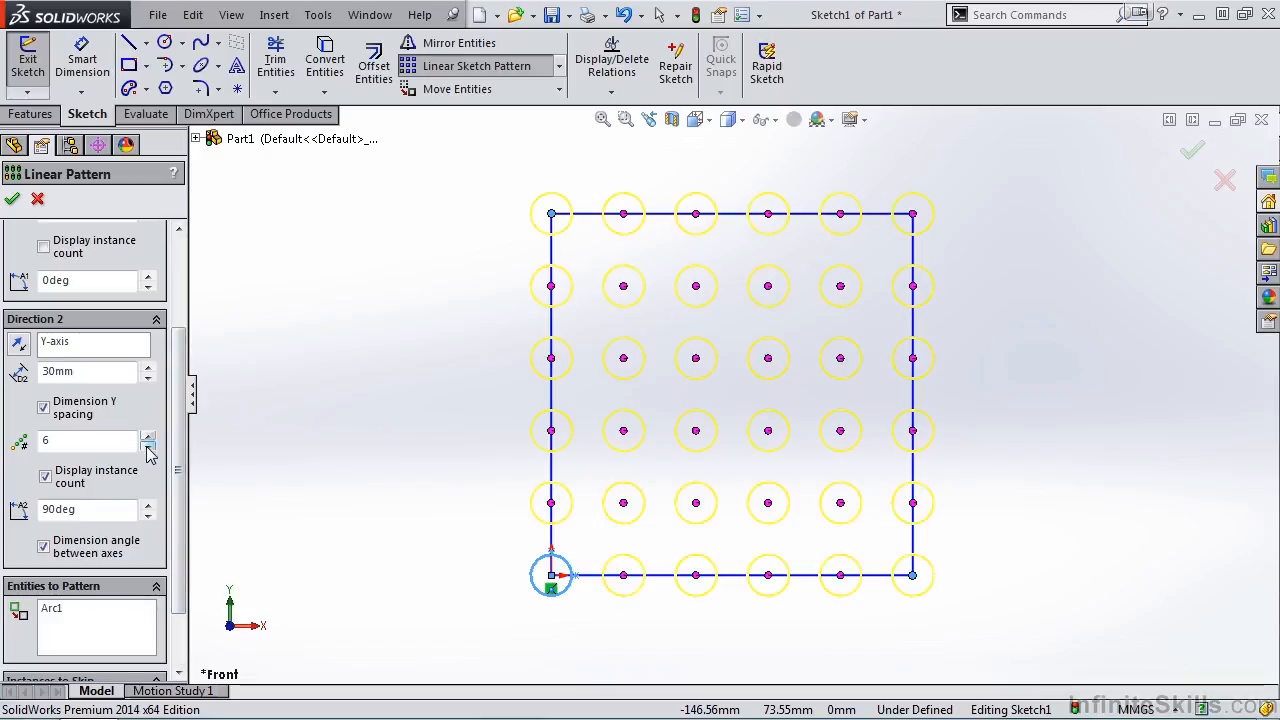
{"action": "left_click", "coordinate": [147, 447]}
{"action": "left_click", "coordinate": [147, 447]}
{"action": "left_click", "coordinate": [147, 447]}
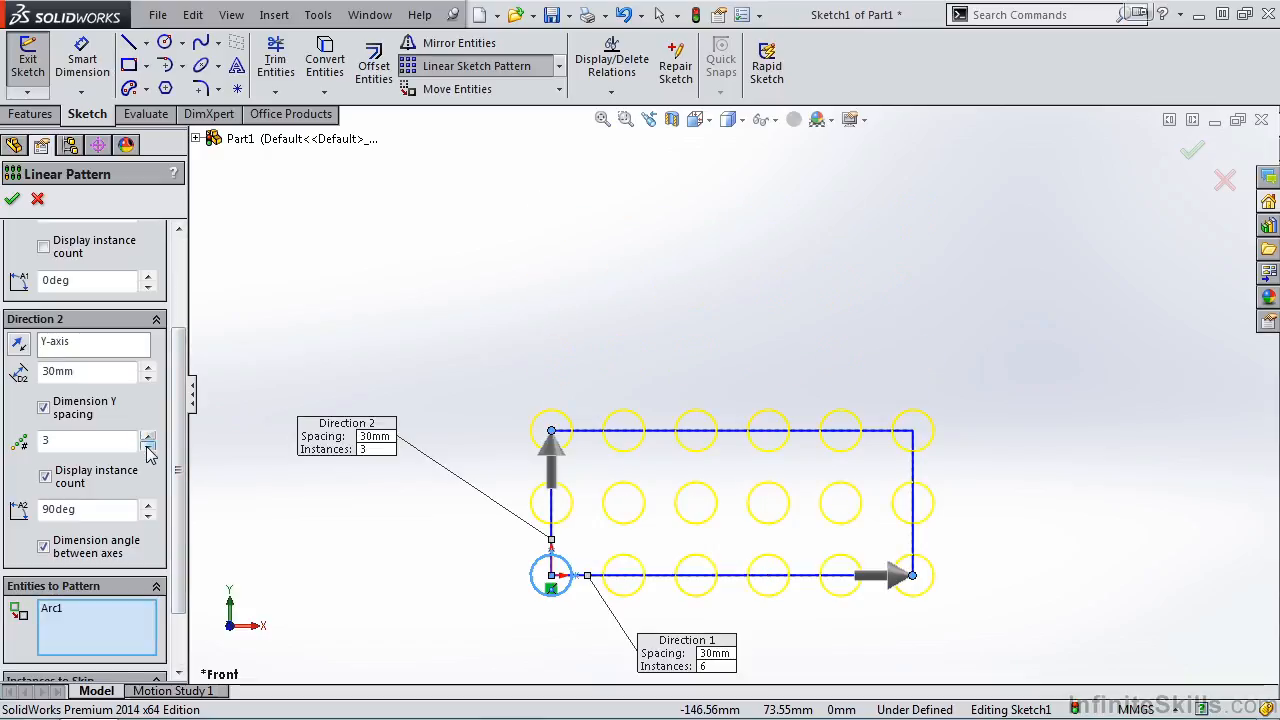
{"action": "left_click", "coordinate": [147, 447]}
{"action": "left_click", "coordinate": [147, 448]}
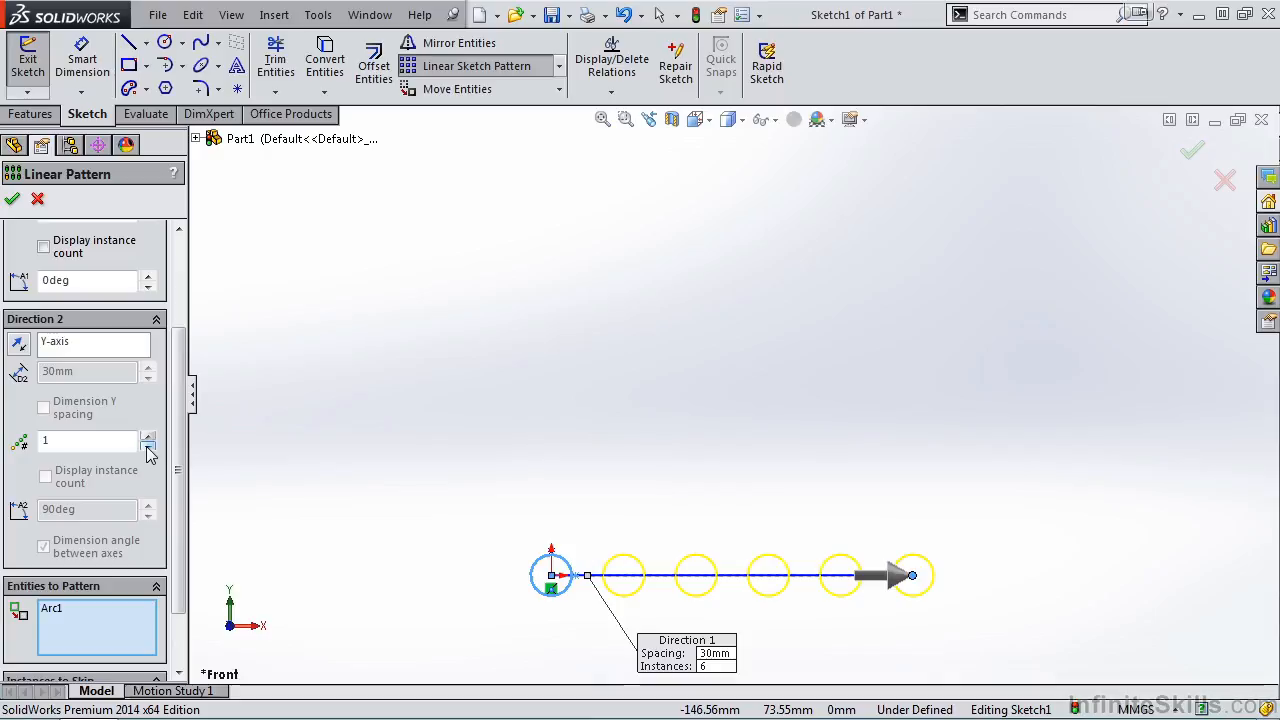
{"action": "left_click", "coordinate": [12, 200]}
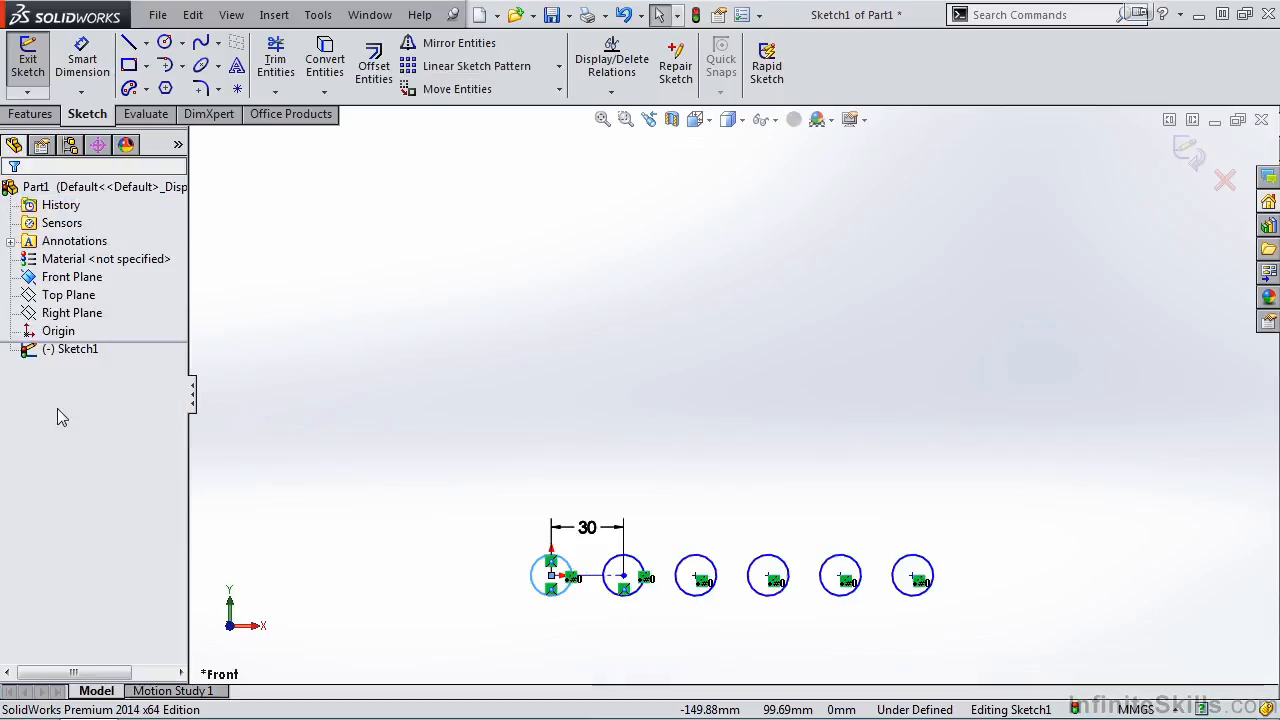
Start a circular sketch pattern about the origin and include all six circles of the row as entities to pattern.
{"action": "scroll", "coordinate": [417, 629], "scroll_direction": "up", "scroll_amount": 3}
{"action": "scroll", "coordinate": [451, 615], "scroll_direction": "down", "scroll_amount": 2}
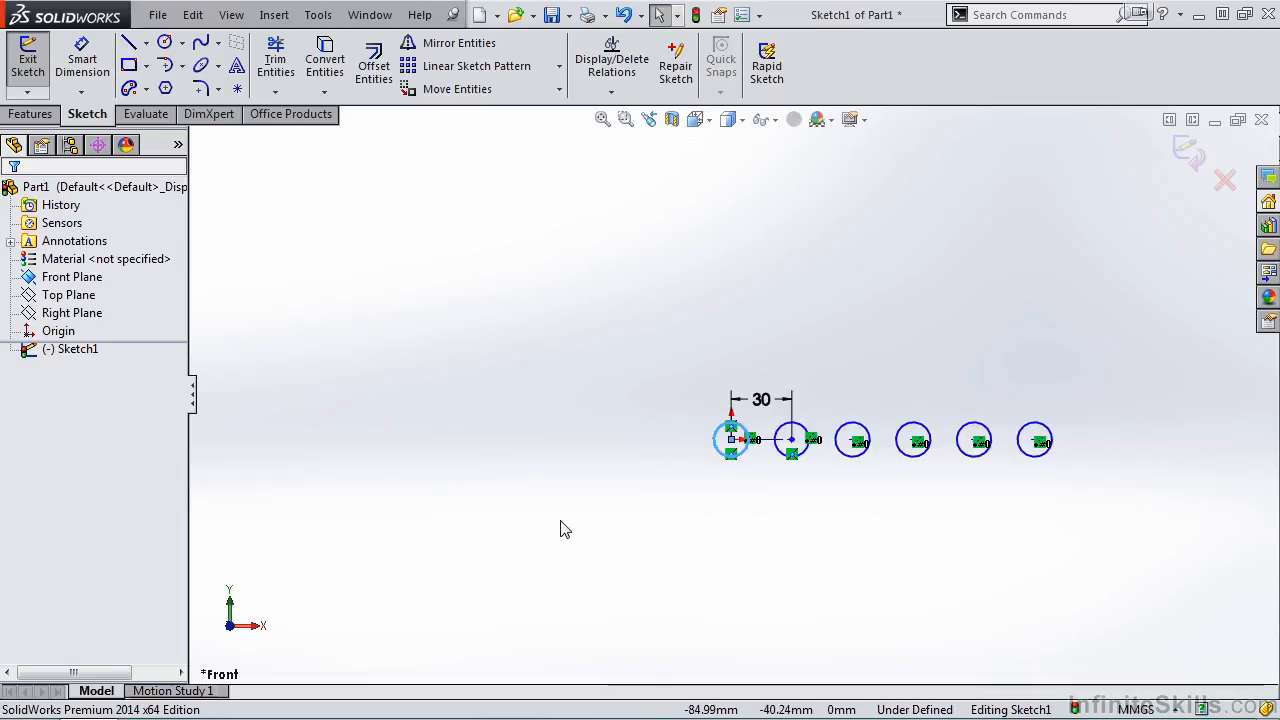
{"action": "left_click", "coordinate": [559, 66]}
{"action": "left_click", "coordinate": [528, 107]}
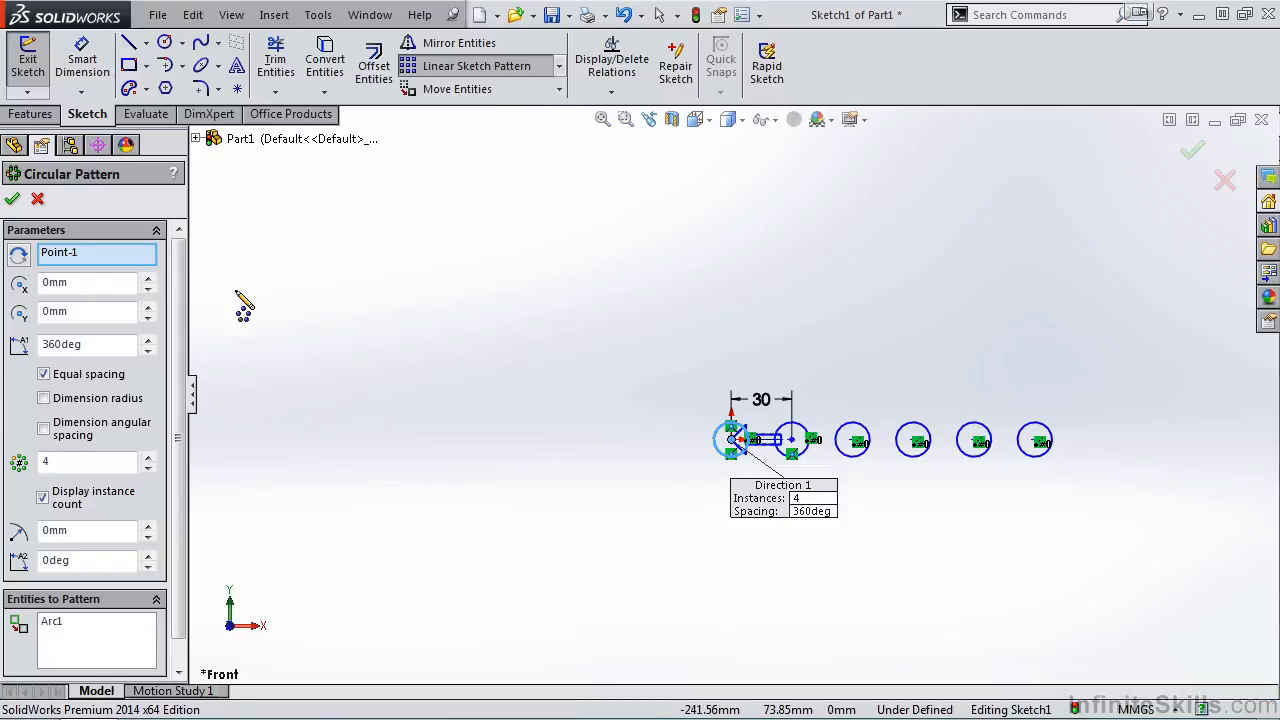
{"action": "scroll", "coordinate": [185, 308], "scroll_direction": "down", "scroll_amount": 1}
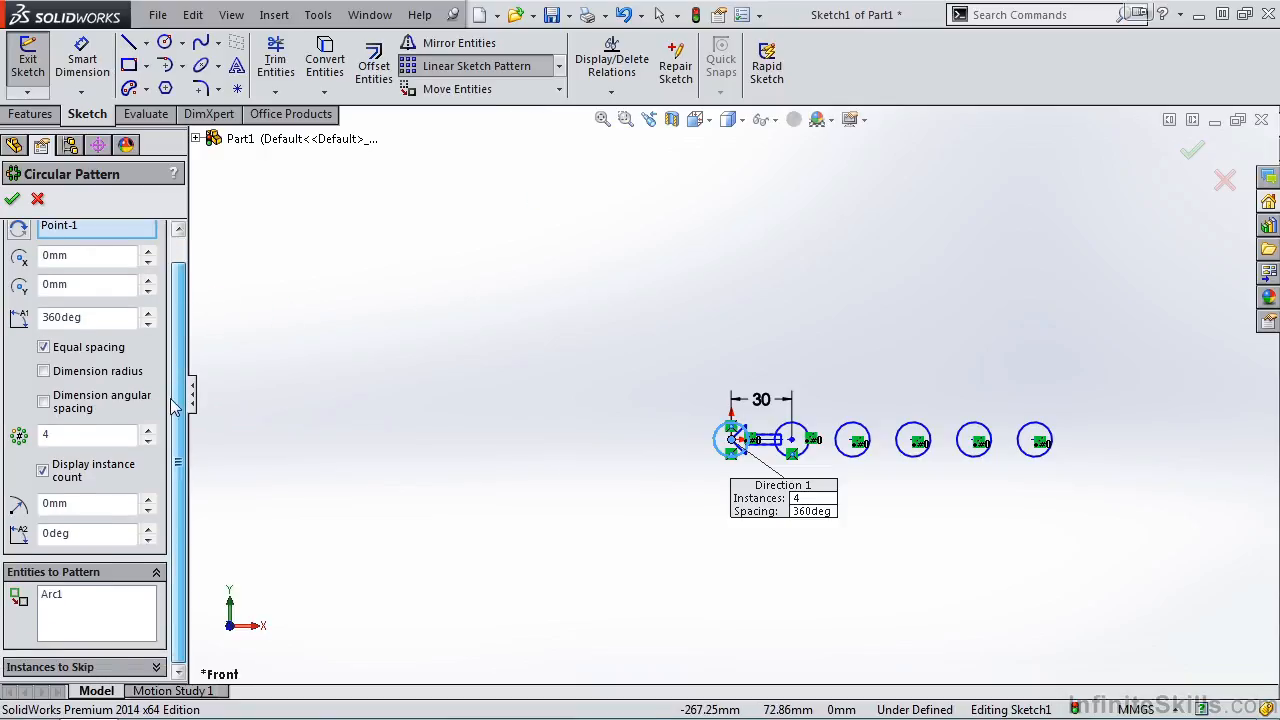
{"action": "left_click", "coordinate": [113, 616]}
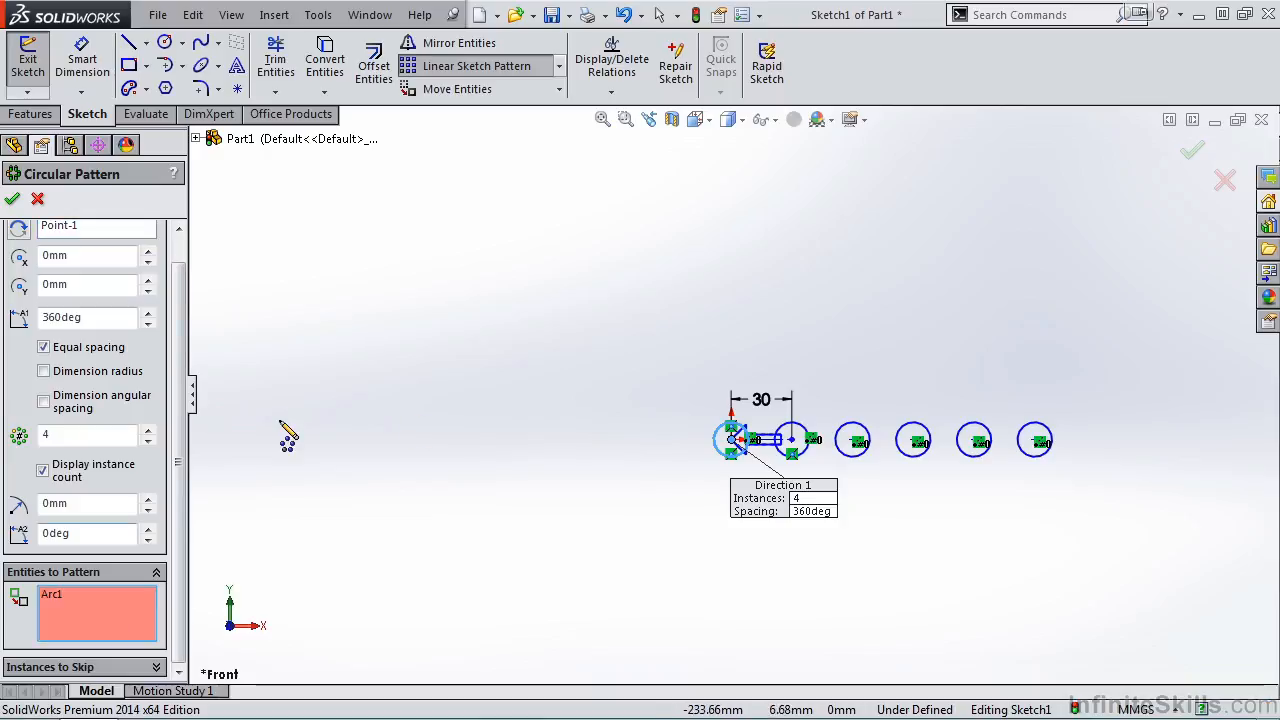
{"action": "left_click", "coordinate": [816, 432]}
{"action": "left_click", "coordinate": [852, 432]}
{"action": "left_click", "coordinate": [906, 431]}
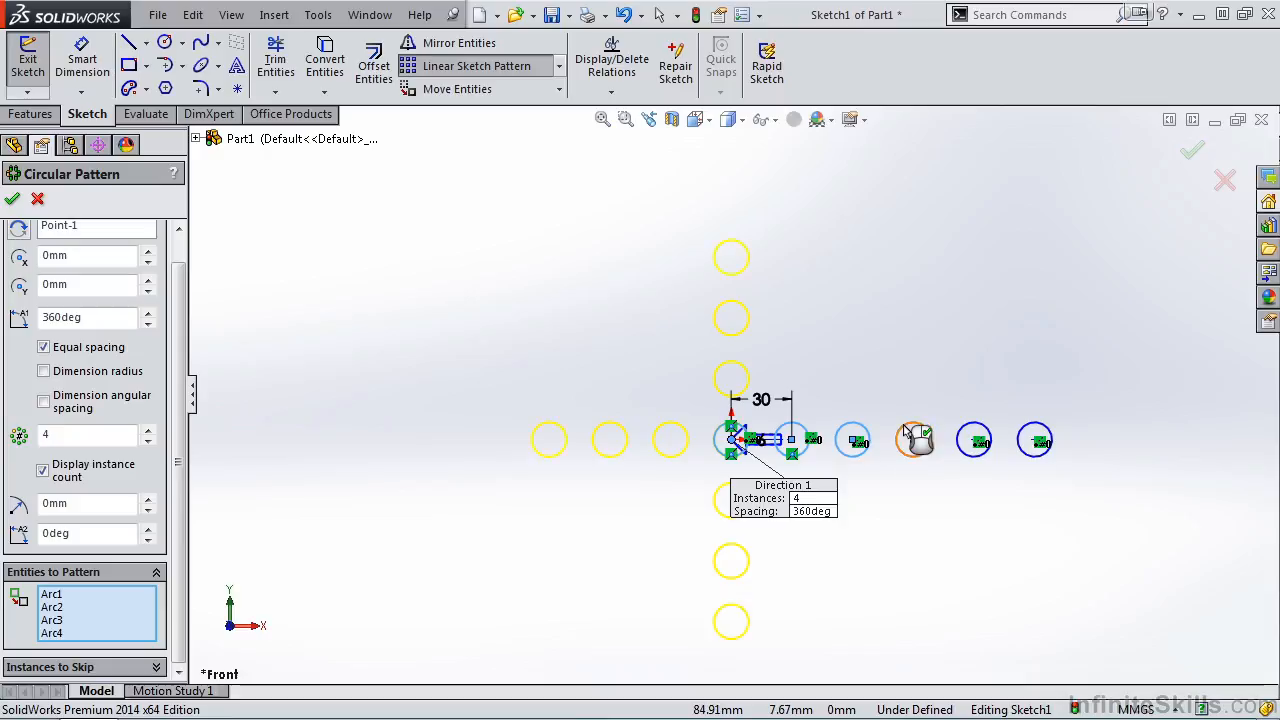
{"action": "left_click", "coordinate": [972, 437]}
{"action": "left_click", "coordinate": [1022, 441]}
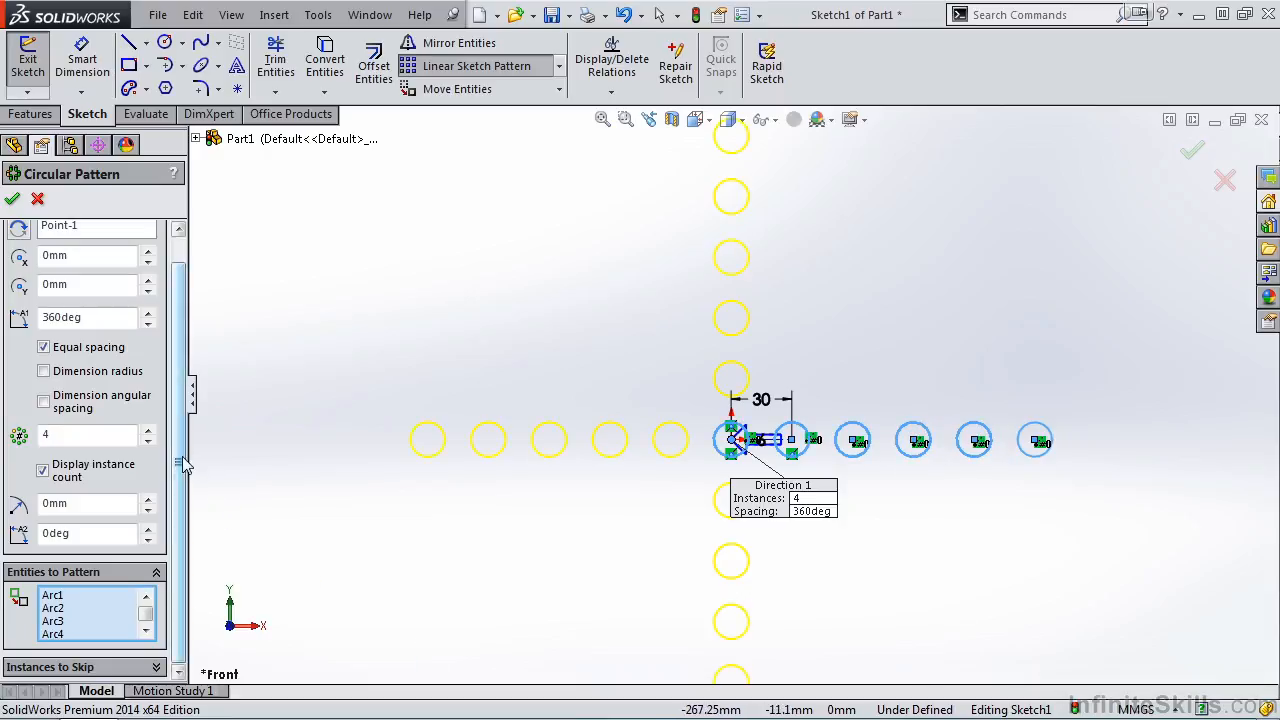
Turn off equal spacing in the circular pattern, dimension the angular spacing and set it to 30 degrees.
{"action": "scroll", "coordinate": [178, 441], "scroll_direction": "up", "scroll_amount": 1}
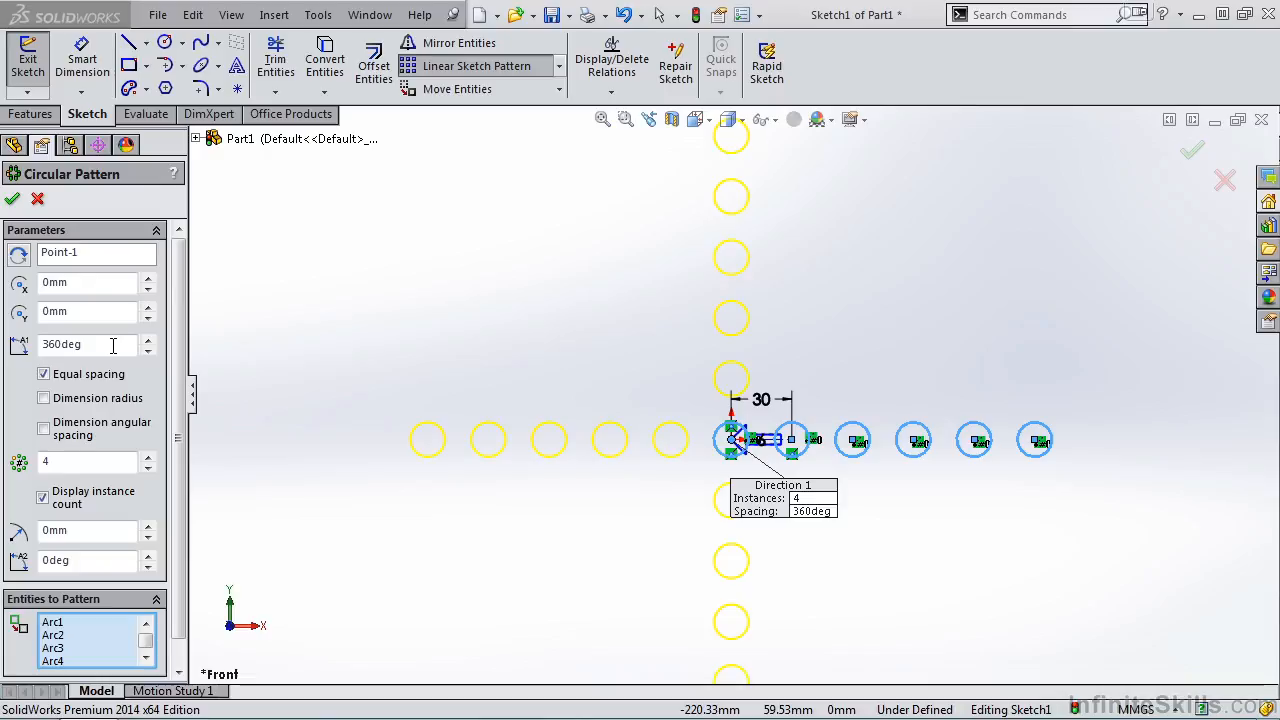
{"action": "left_click", "coordinate": [43, 374]}
{"action": "left_click_drag", "start_coordinate": [80, 344], "coordinate": [50, 343]}
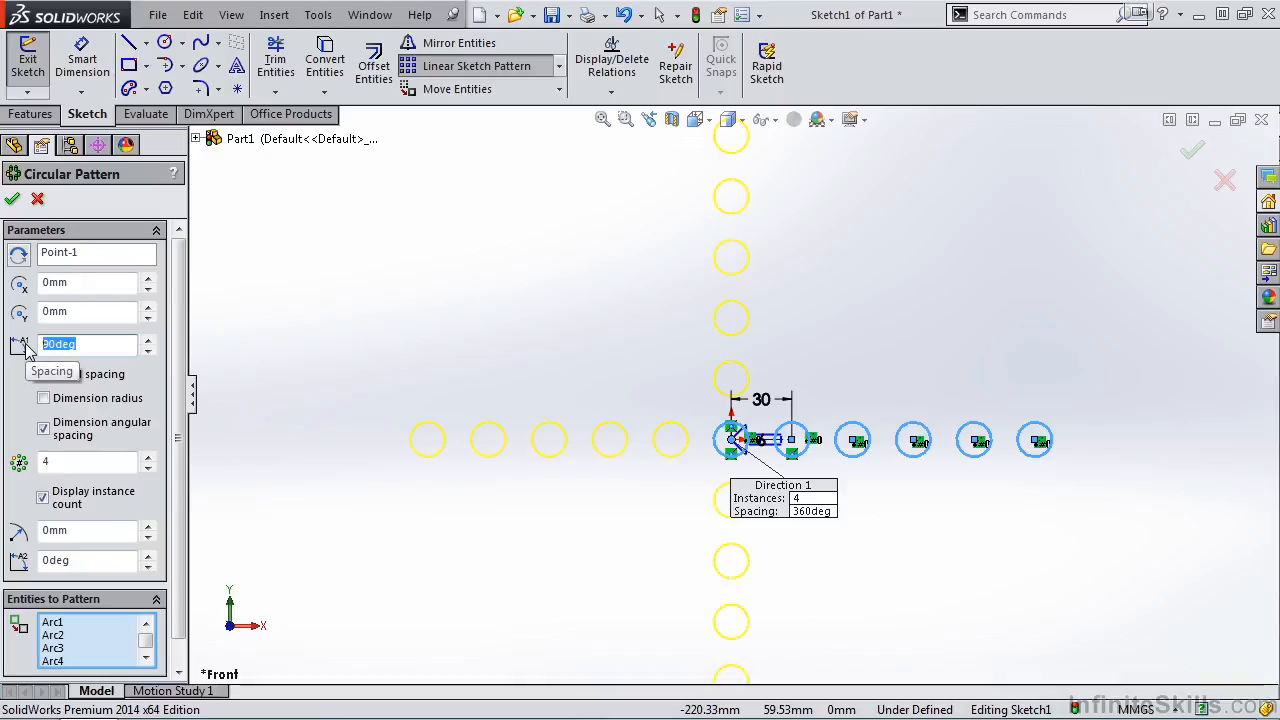
{"action": "type", "text": "30"}
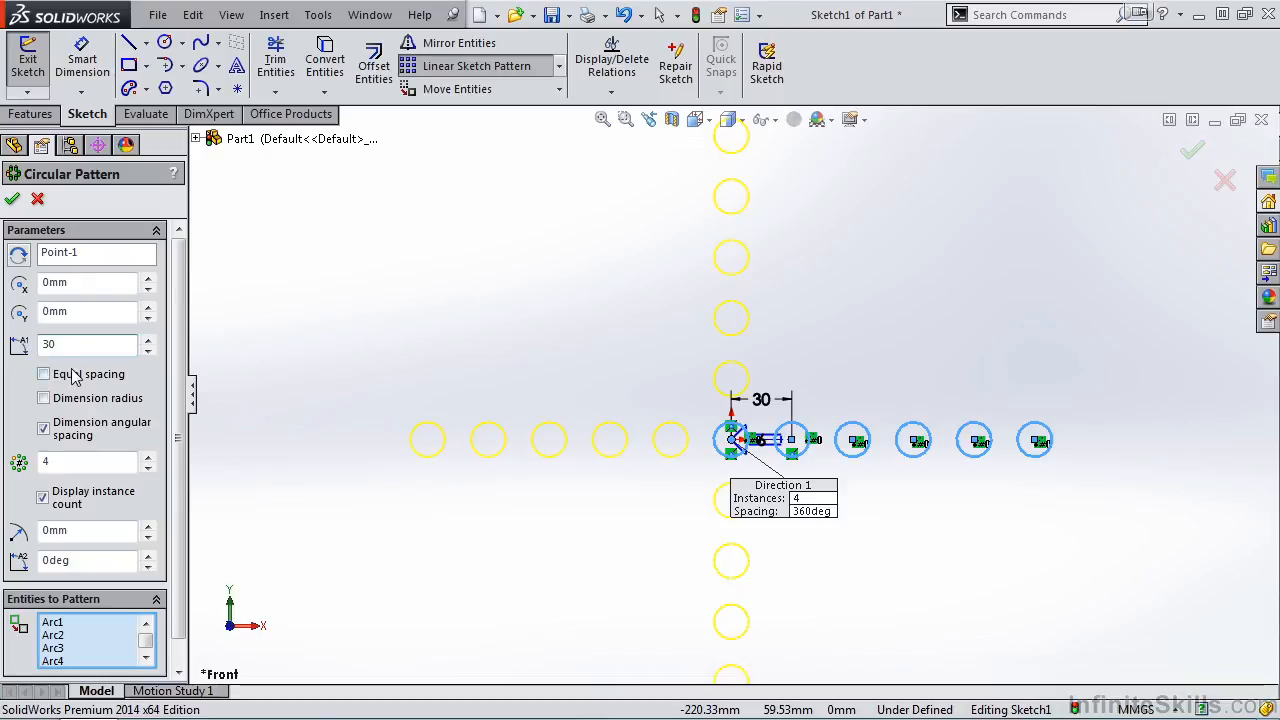
Turn equal spacing back on for the circular pattern and set its total angle to 360 degrees.
{"action": "left_click", "coordinate": [72, 374]}
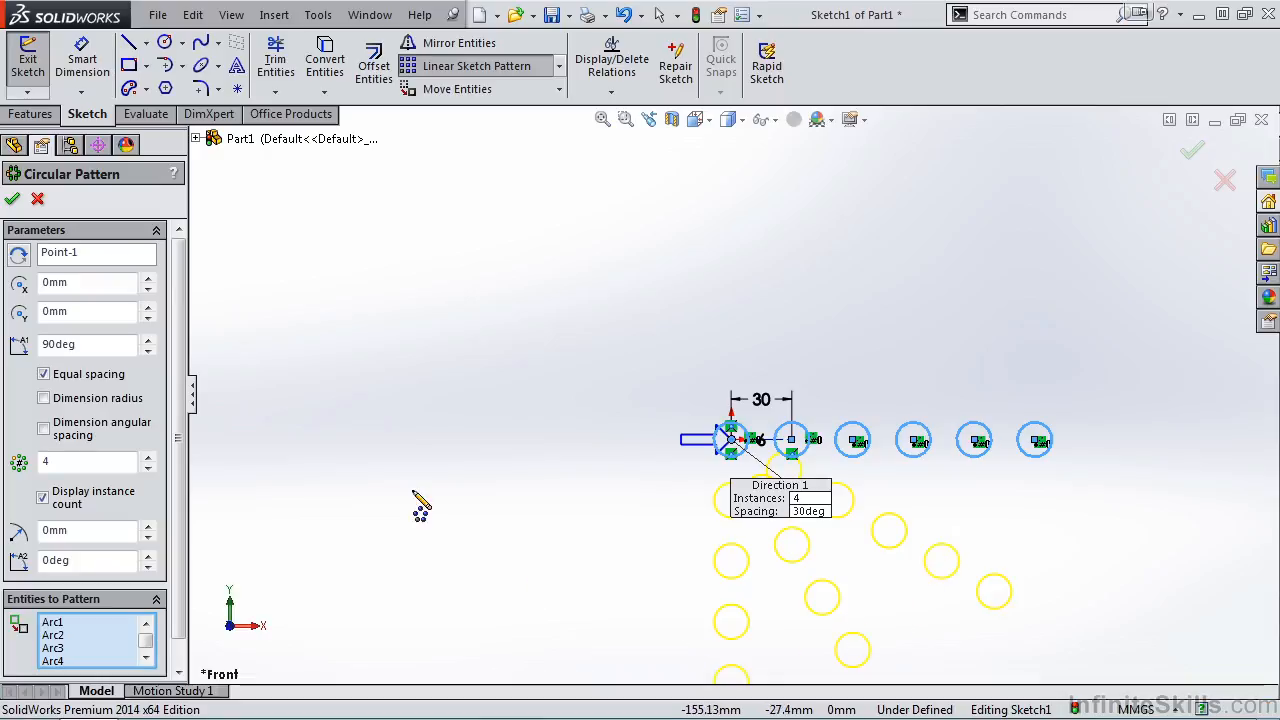
{"action": "left_click_drag", "start_coordinate": [86, 345], "coordinate": [38, 344]}
{"action": "type", "text": "360"}
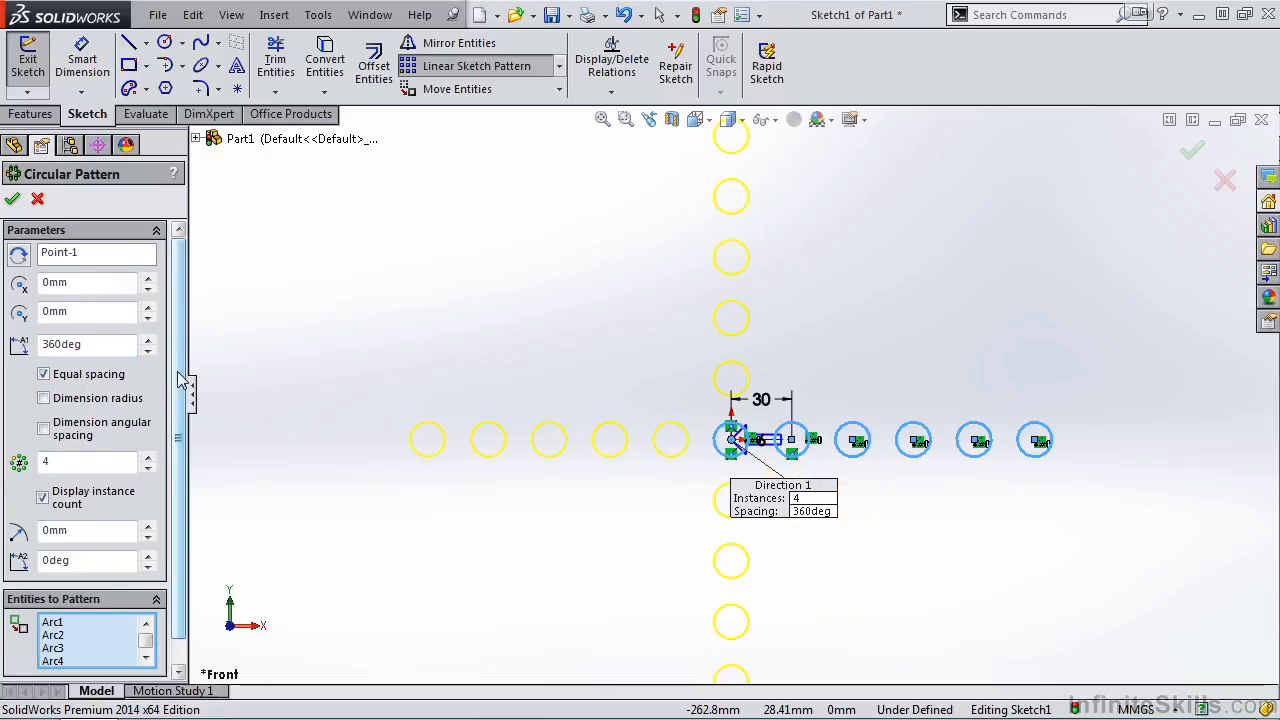
Enable both the radius dimension and the angular spacing dimension for the circular pattern.
{"action": "scroll", "coordinate": [183, 377], "scroll_direction": "down", "scroll_amount": 1}
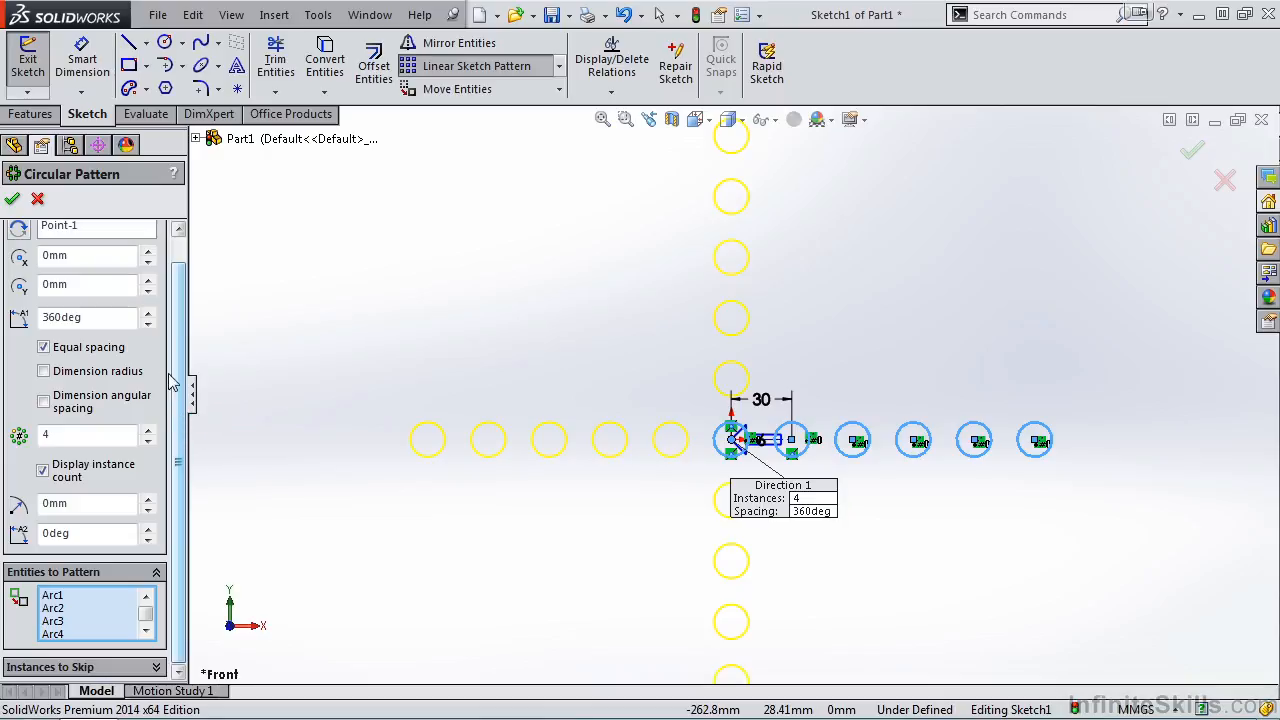
{"action": "left_click", "coordinate": [43, 371]}
{"action": "left_click", "coordinate": [43, 401]}
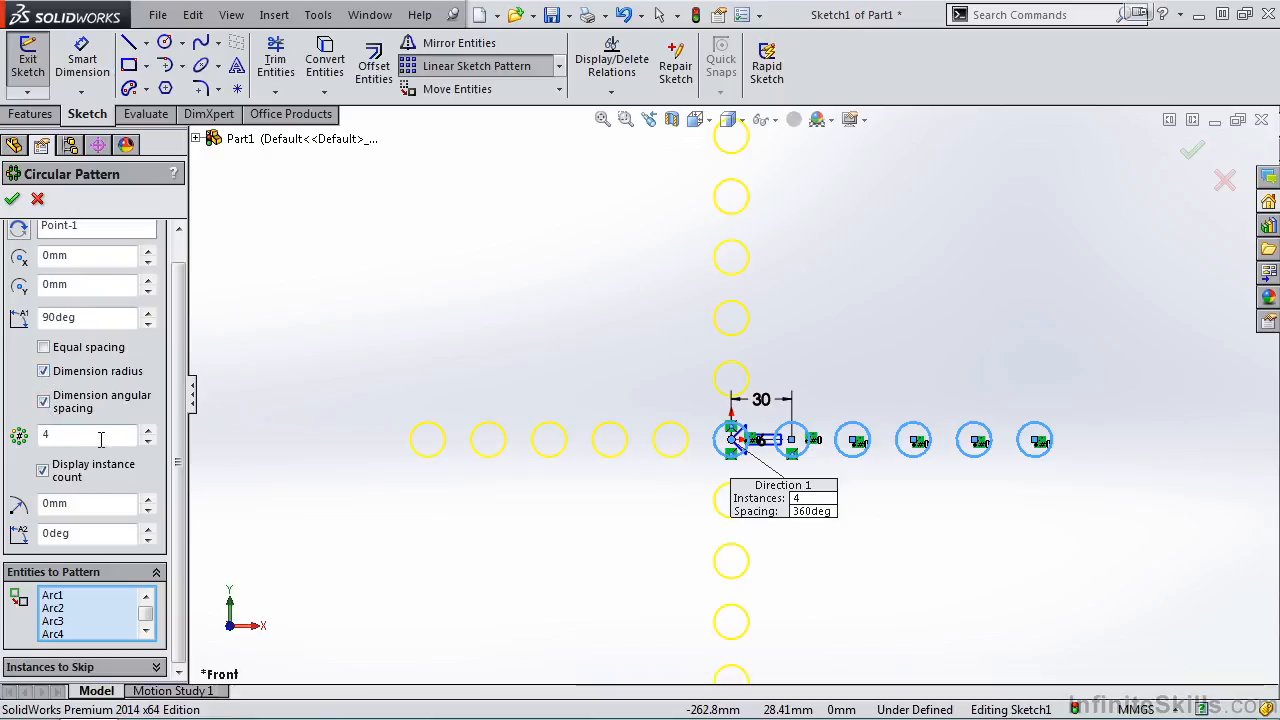
Increase the circular pattern to 8 instances, then accept it and exit the sketch.
{"action": "left_click", "coordinate": [148, 431]}
{"action": "left_click", "coordinate": [148, 431]}
{"action": "left_click", "coordinate": [148, 431]}
{"action": "left_click", "coordinate": [148, 431]}
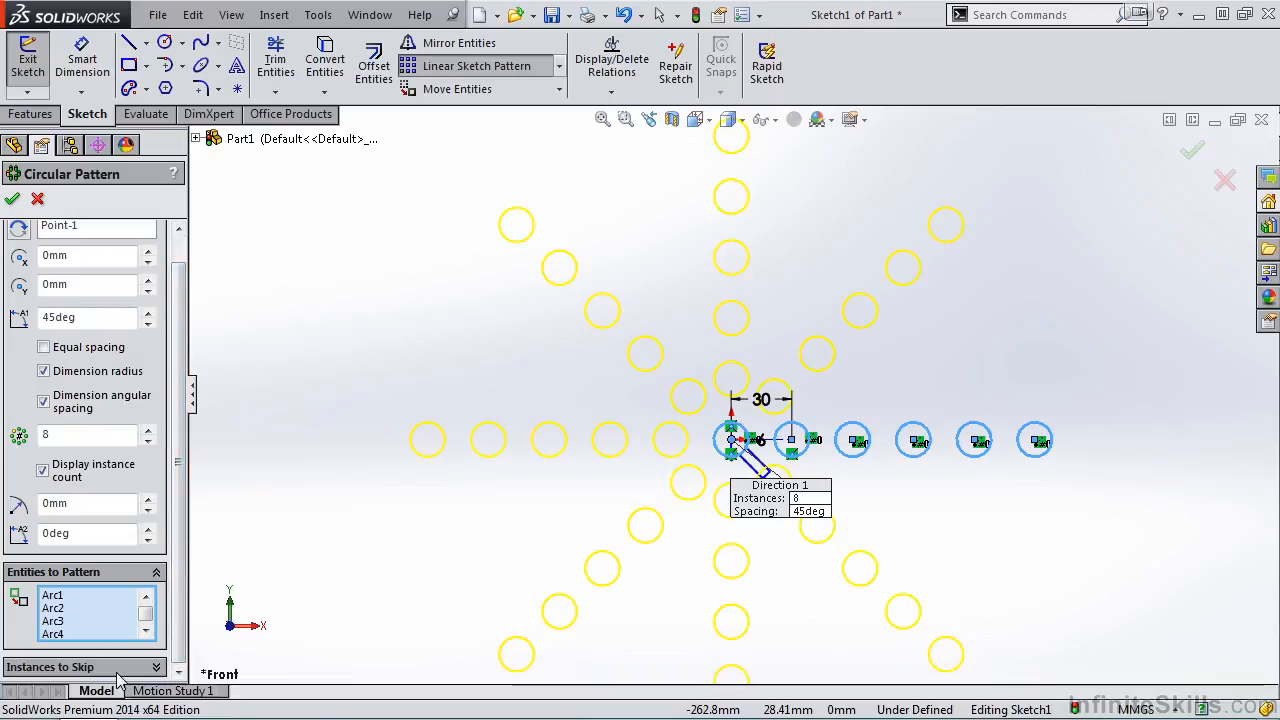
{"action": "key", "text": "f"}
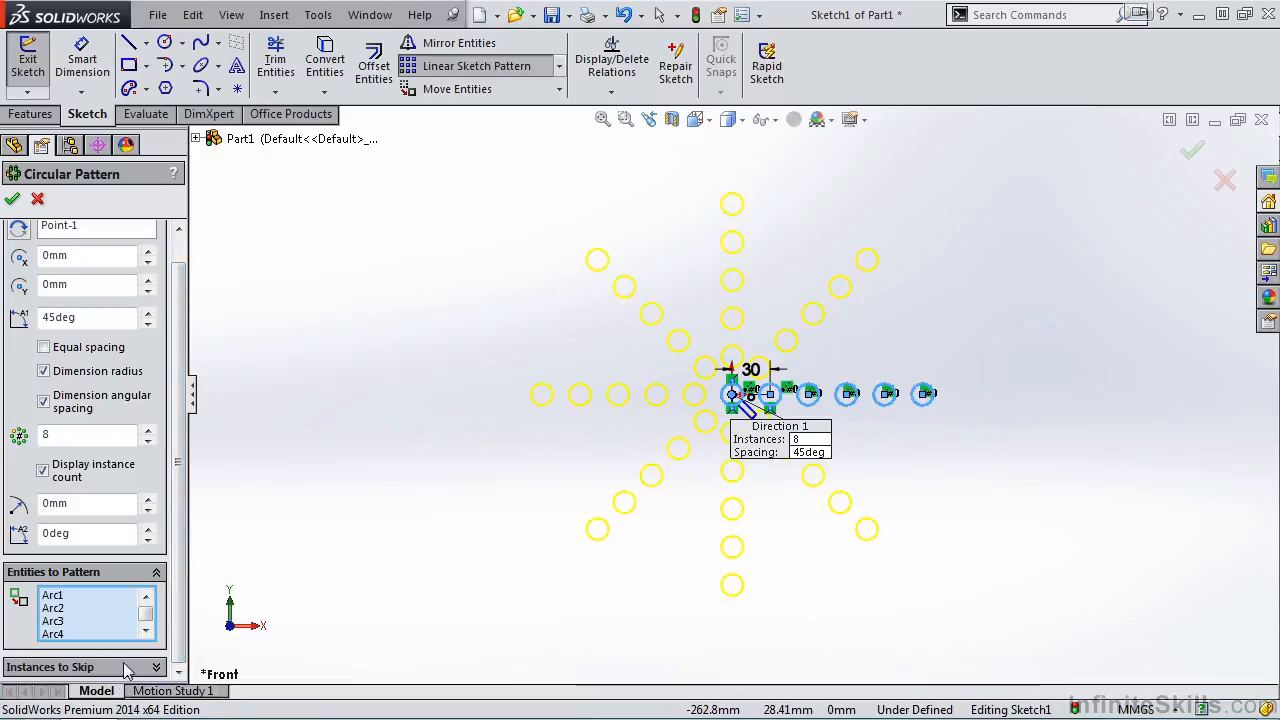
{"action": "left_click", "coordinate": [12, 198]}
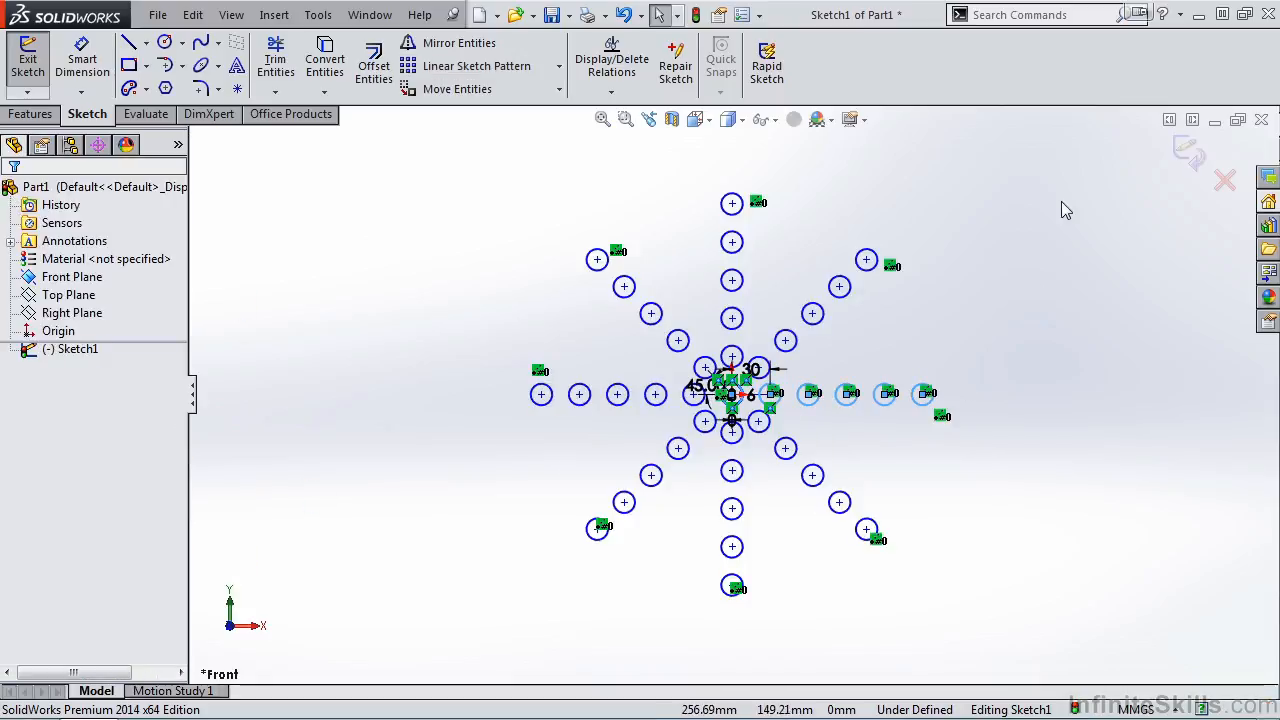
{"action": "left_click", "coordinate": [1184, 155]}
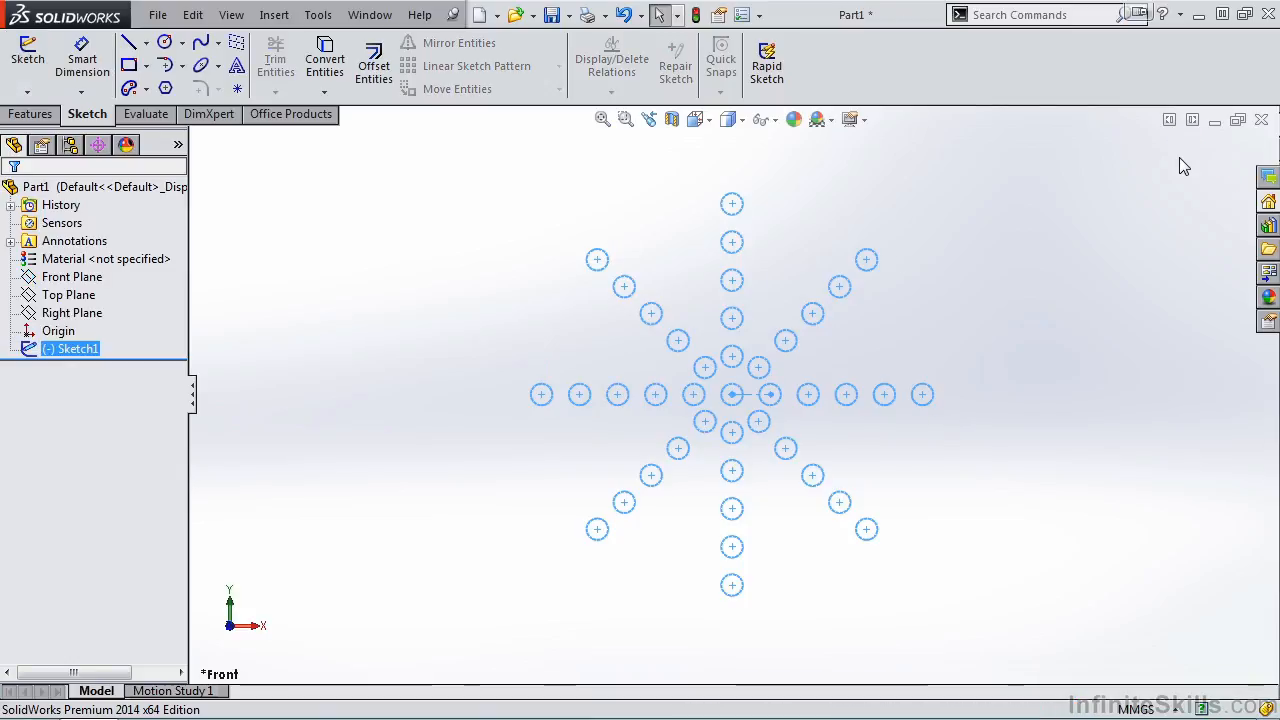